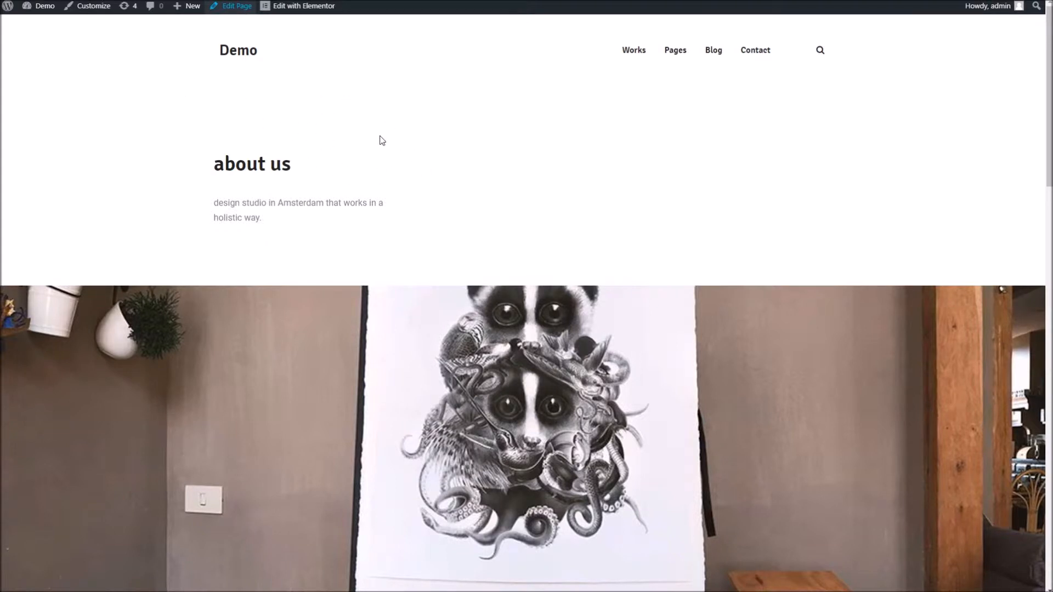
# Examine the finished about us page, from its intro and large image through skills, gallery, testimonial and newsletter sections
pyautogui.scroll(-10, 511, 301)
pyautogui.scroll(10, 525, 332)
pyautogui.scroll(-10, 291, 175)
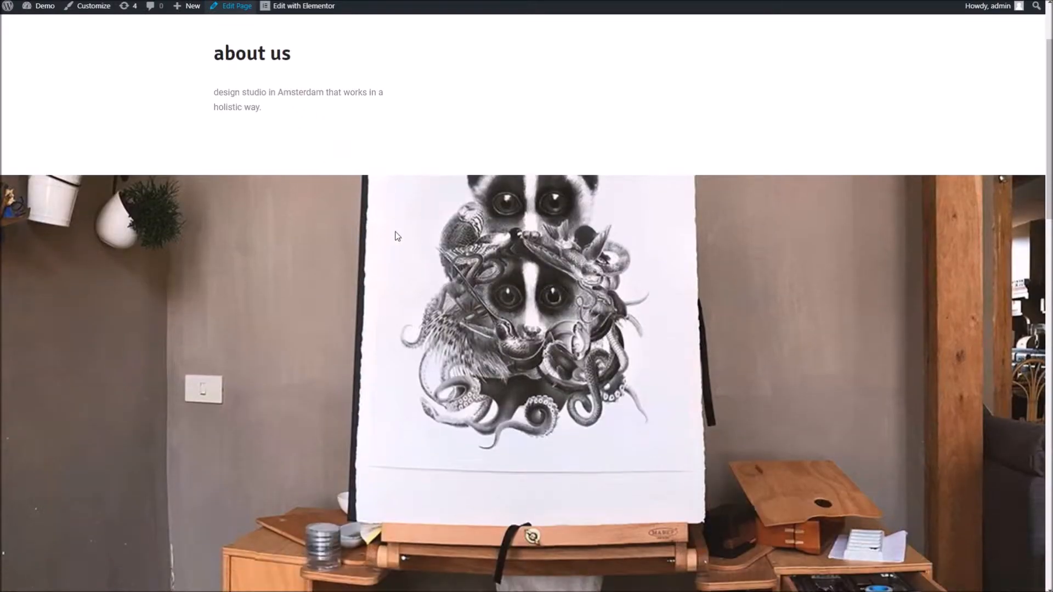
pyautogui.scroll(-2, 419, 209)
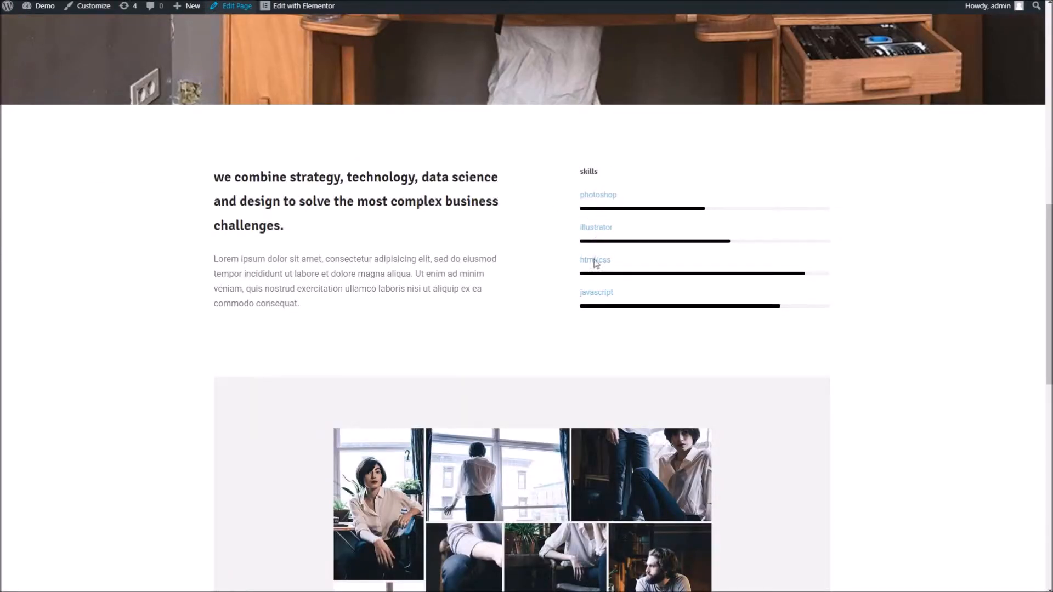
pyautogui.scroll(-2, 377, 143)
pyautogui.scroll(-10, 342, 117)
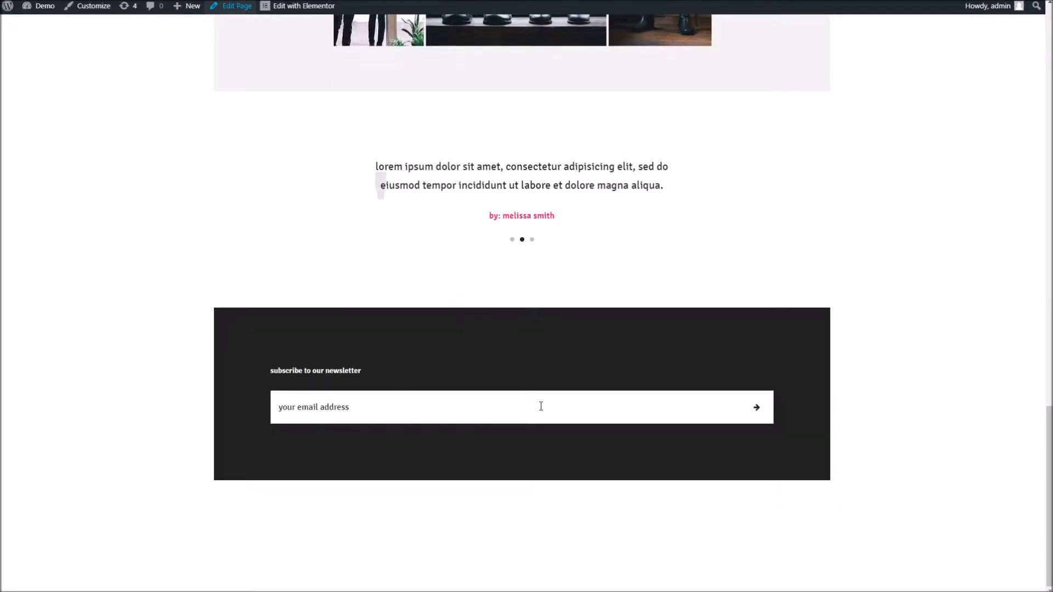
pyautogui.scroll(5, 495, 235)
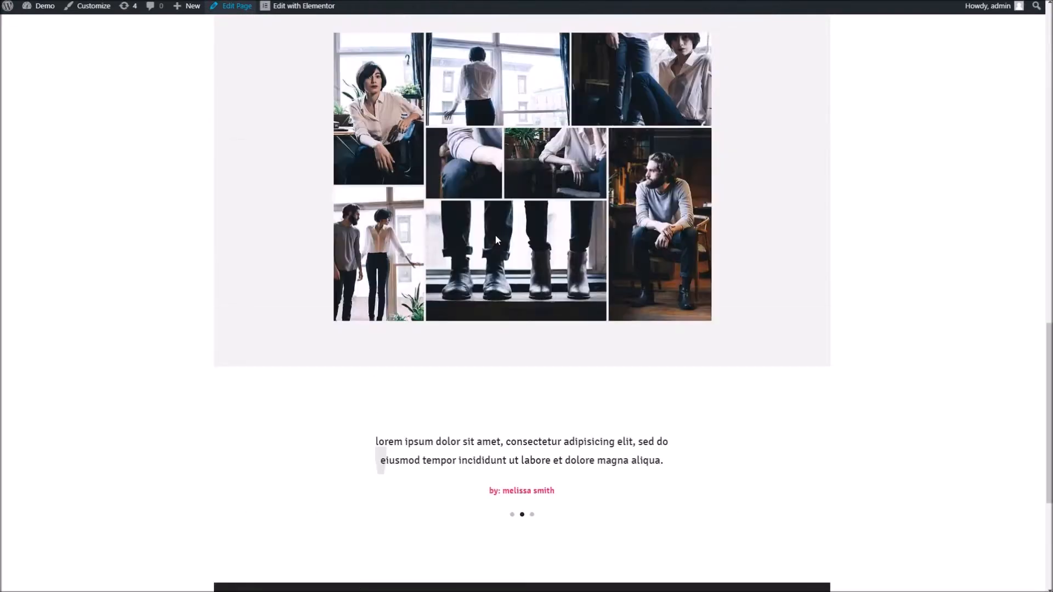
pyautogui.scroll(10, 495, 235)
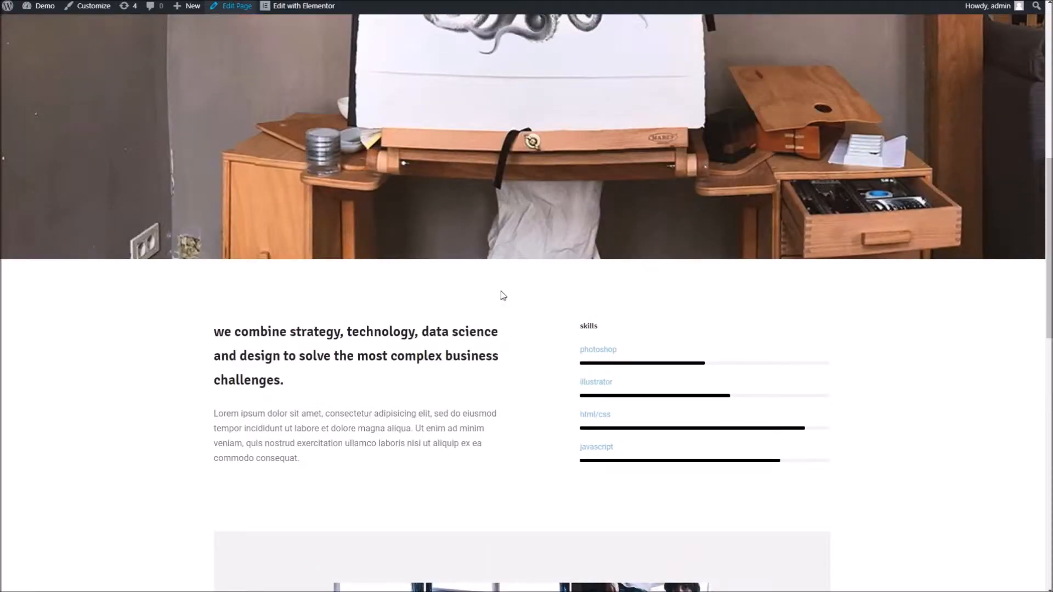
pyautogui.scroll(8, 501, 291)
pyautogui.scroll(-7, 568, 164)
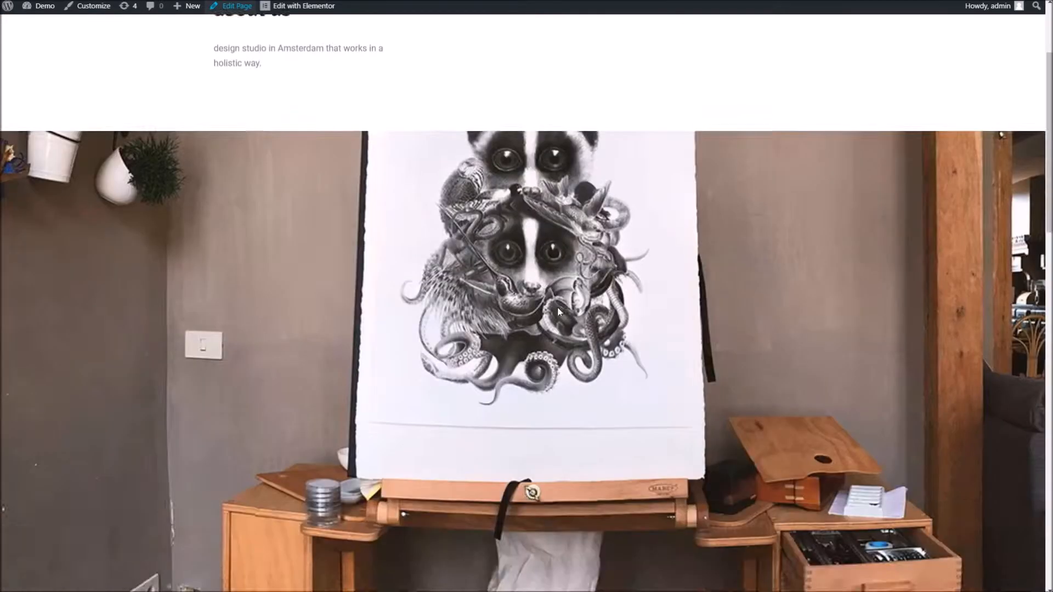
pyautogui.scroll(9, 418, 344)
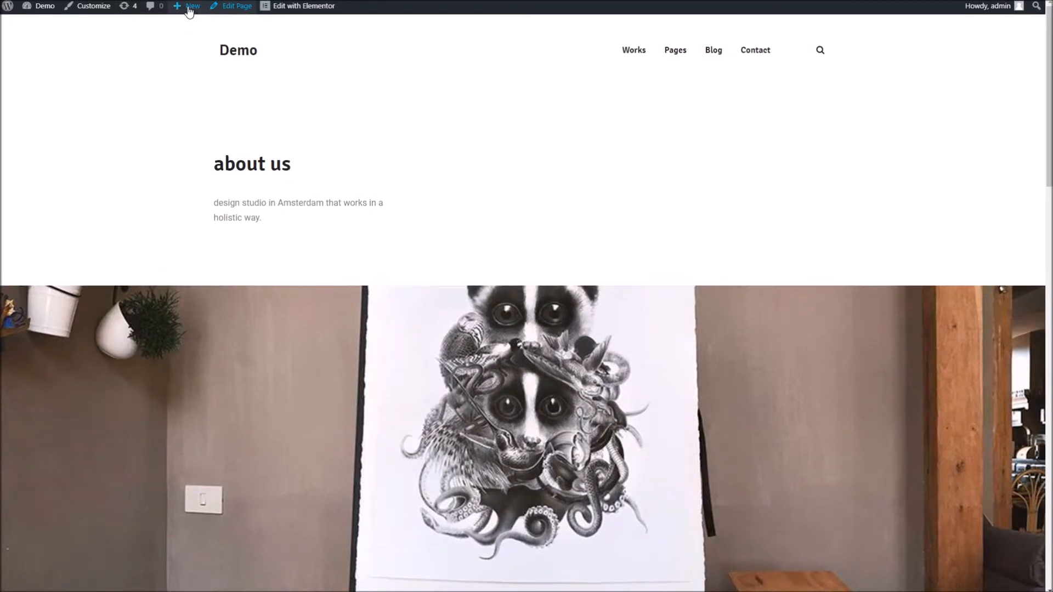
# Create a new page and title it "Dans Demo"
pyautogui.moveTo(189, 11)
pyautogui.click(192, 57)
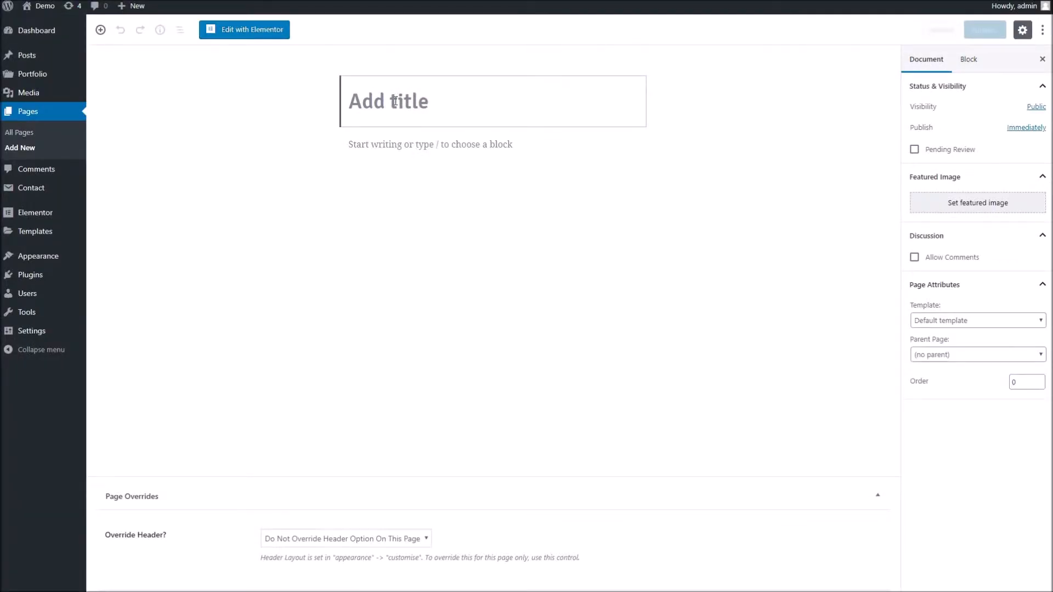
pyautogui.write('Dans Ddemo')
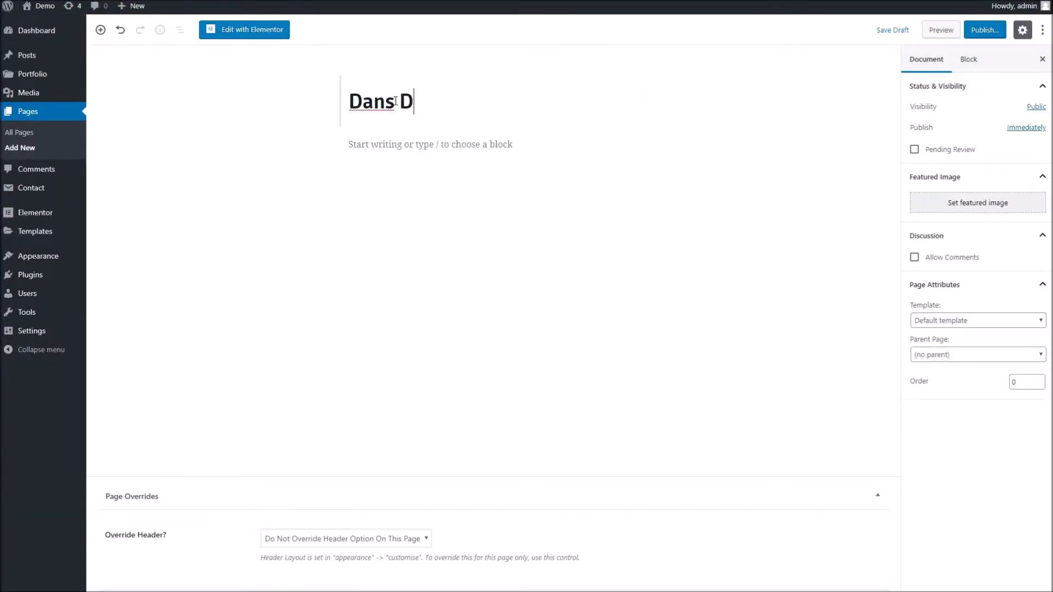
pyautogui.press('BackSpace')
pyautogui.press('BackSpace')
pyautogui.press('BackSpace')
pyautogui.press('BackSpace')
pyautogui.write('emo')
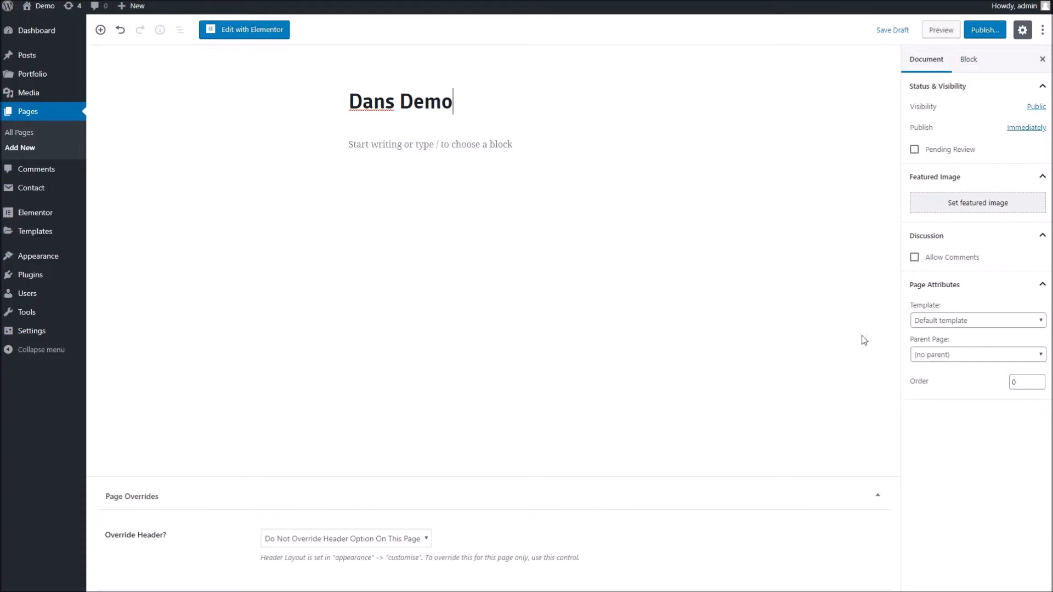
# Assign the Elementor Full Width template to the page and publish it immediately with public visibility
pyautogui.click(926, 323)
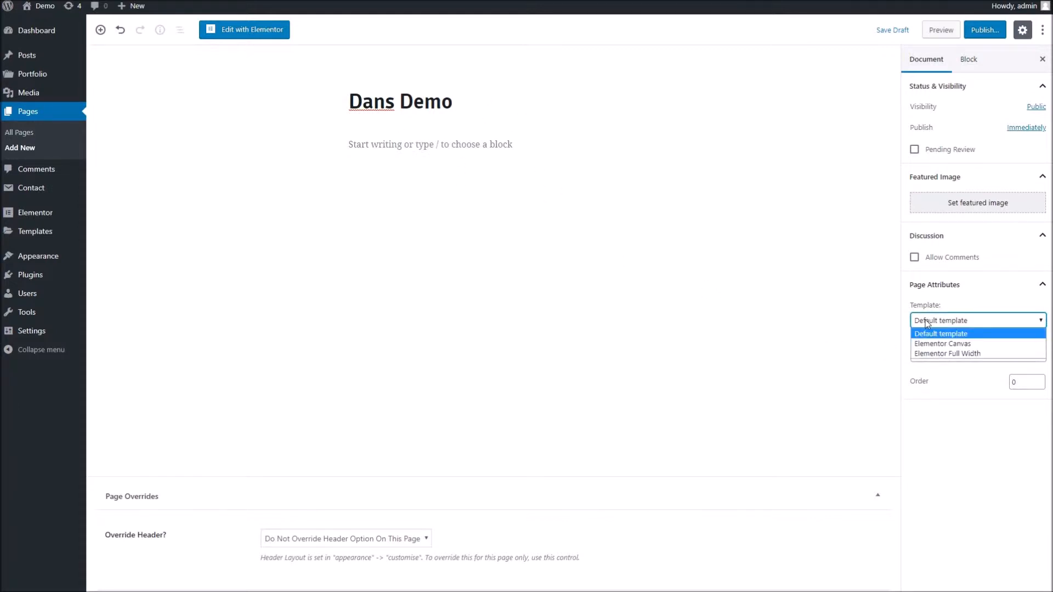
pyautogui.click(932, 353)
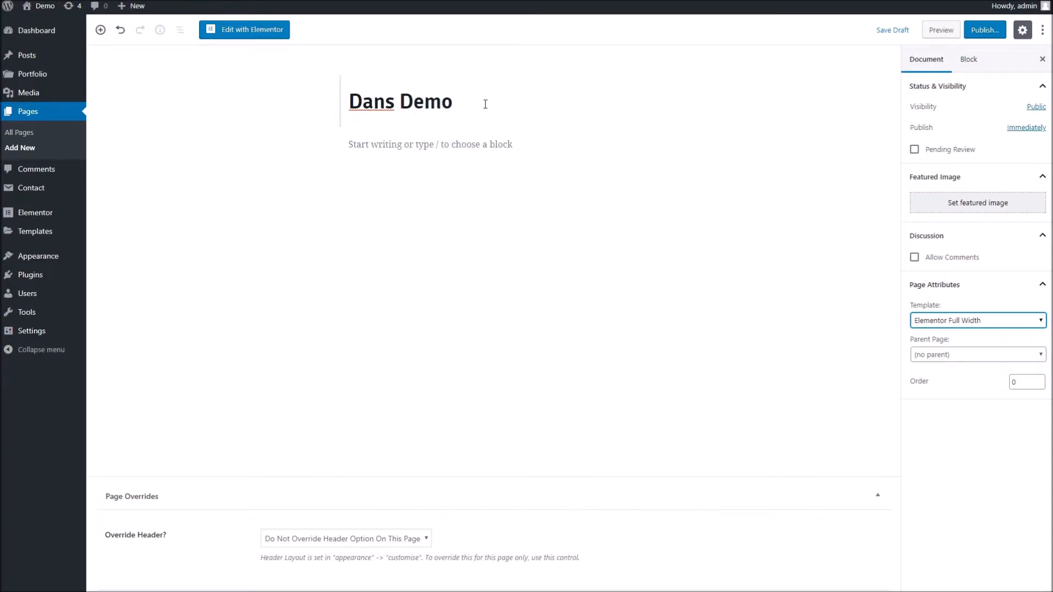
pyautogui.click(986, 30)
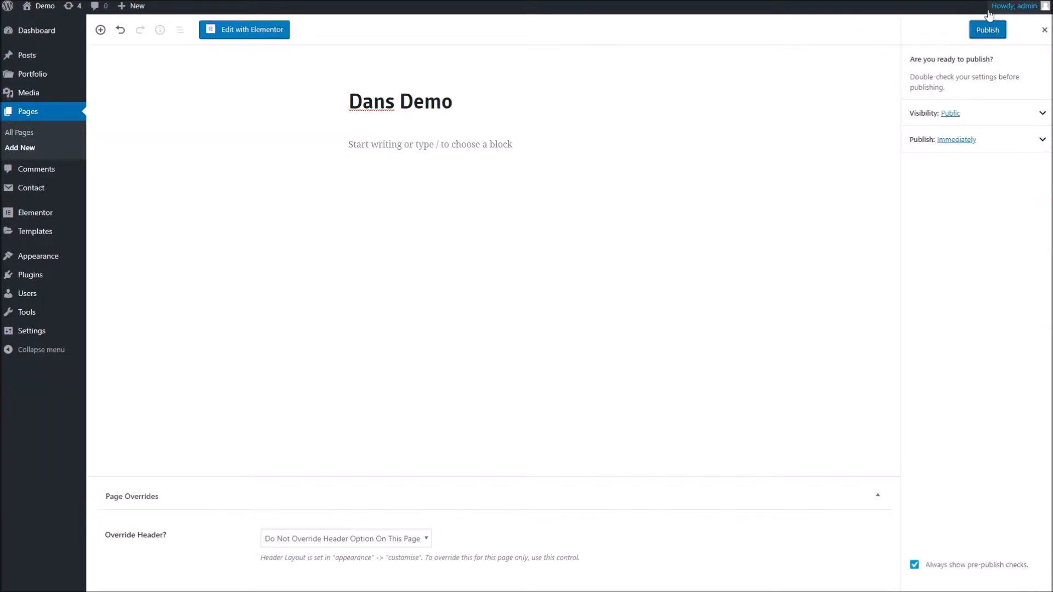
pyautogui.click(991, 32)
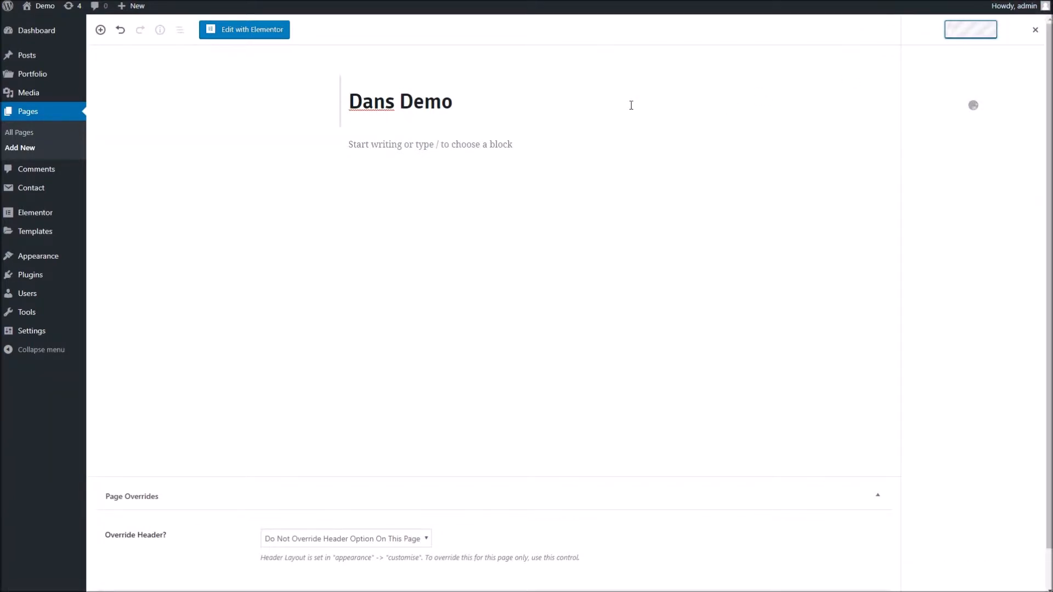
# Open the published page in Elementor and add a Text Editor widget to the empty drop area
pyautogui.click(248, 36)
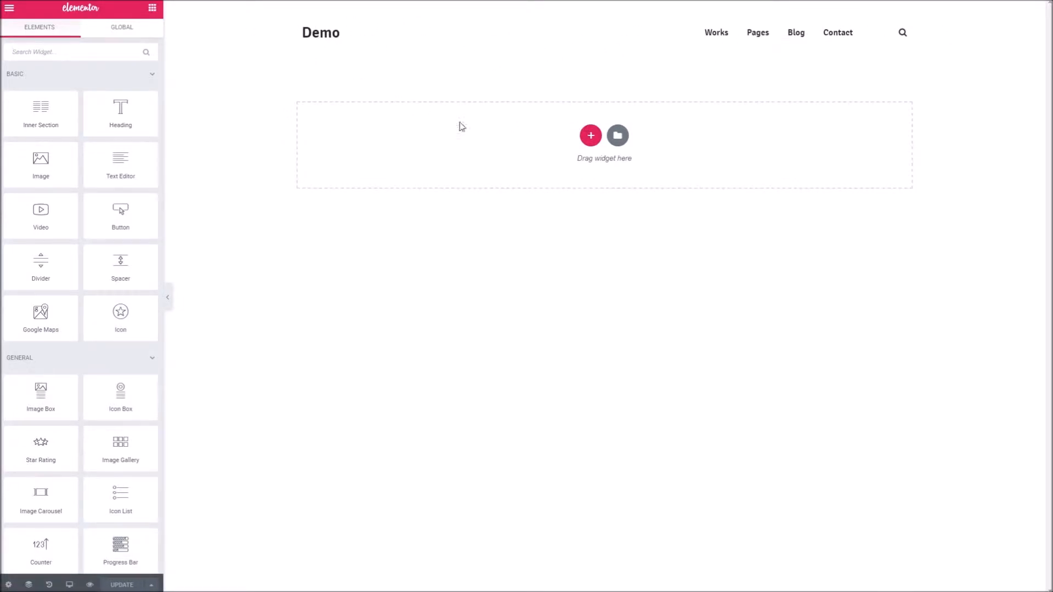
pyautogui.scroll(-10, 68, 268)
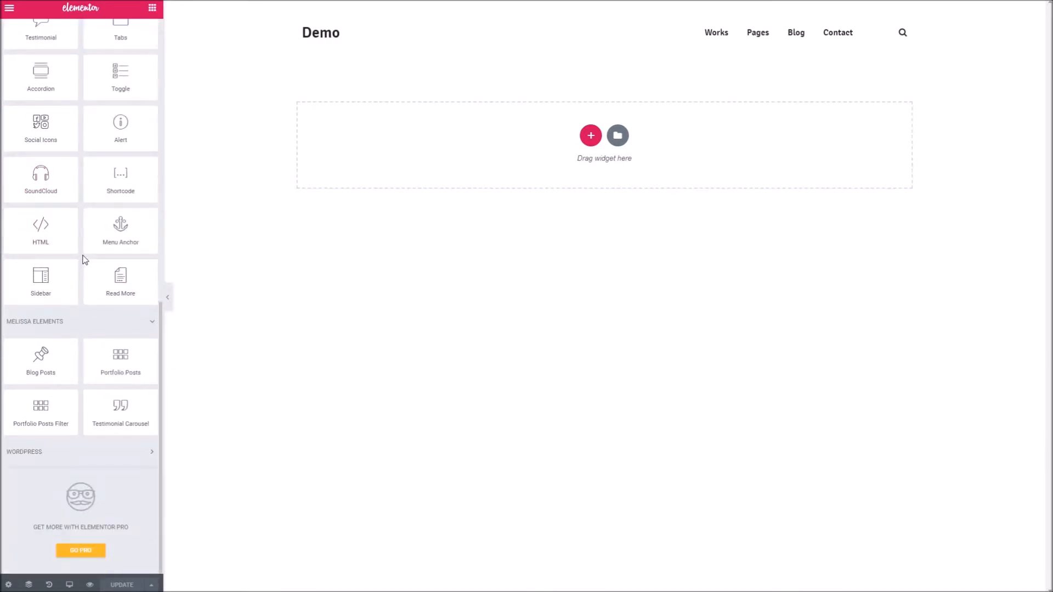
pyautogui.scroll(6, 93, 242)
pyautogui.scroll(5, 93, 242)
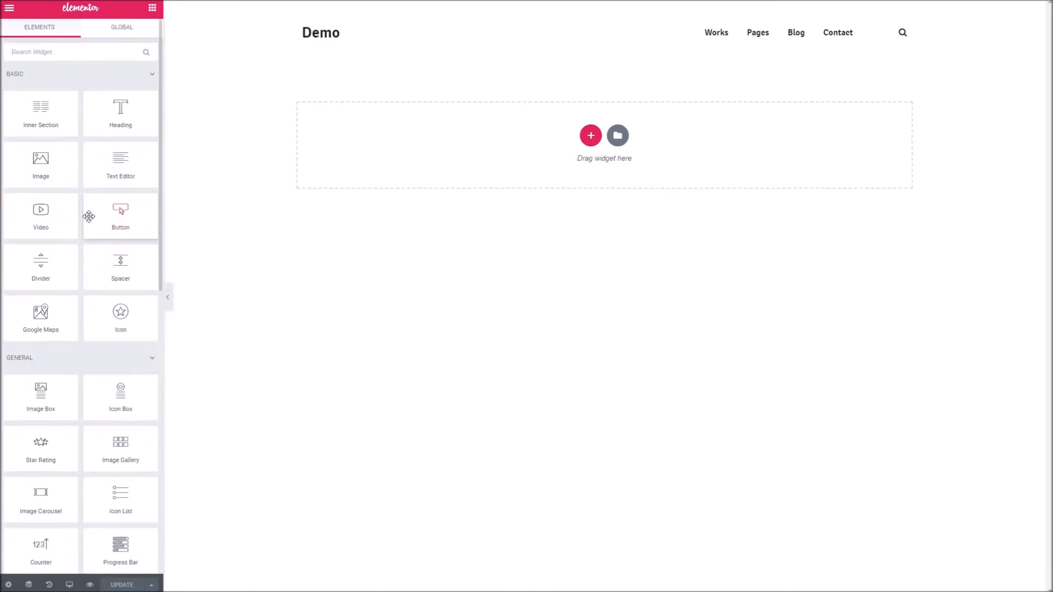
pyautogui.scroll(-10, 94, 213)
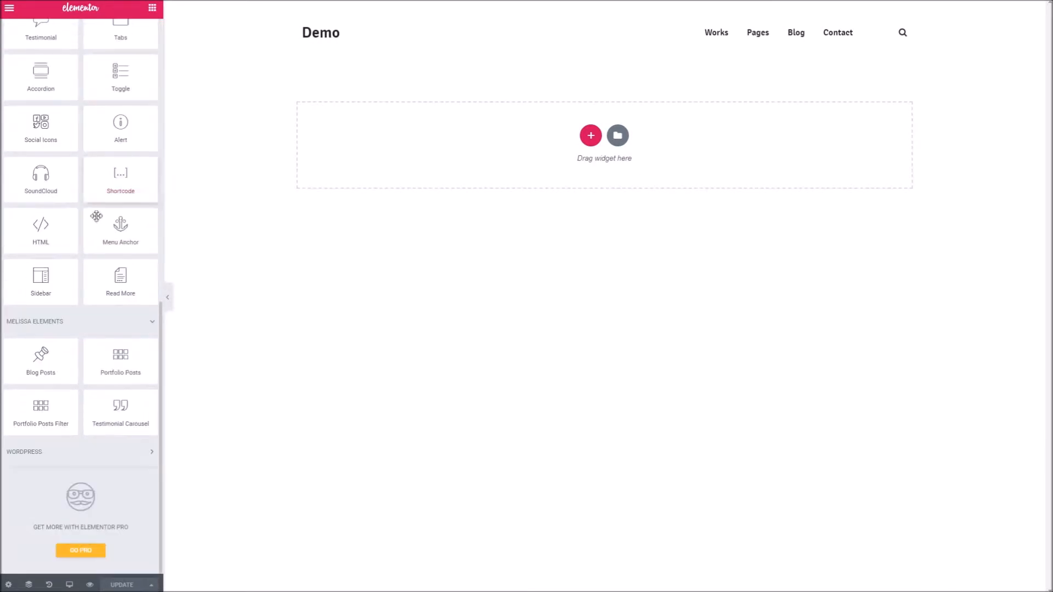
pyautogui.scroll(10, 97, 240)
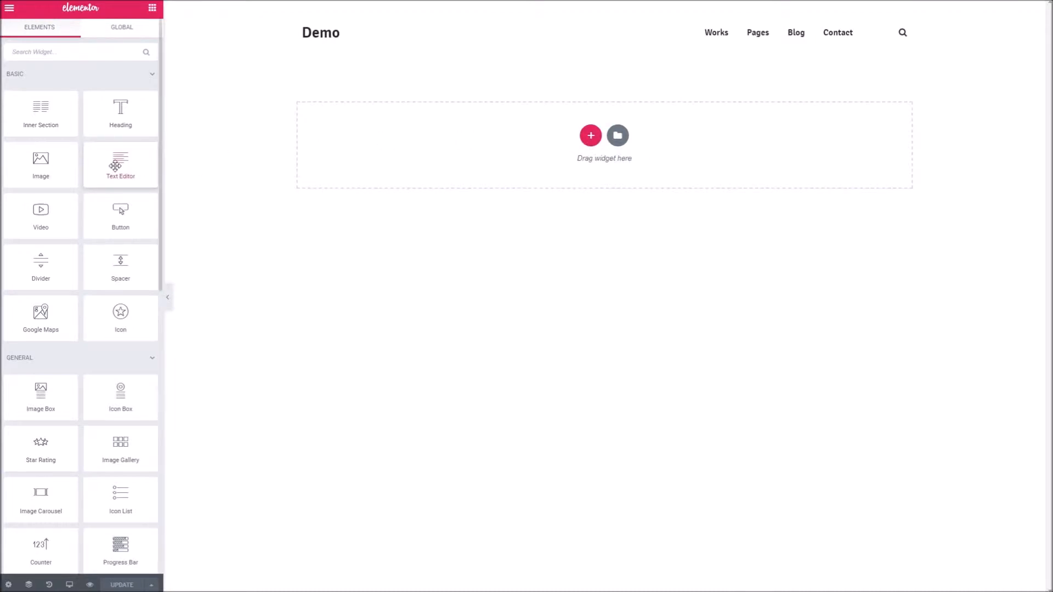
pyautogui.moveTo(119, 160); pyautogui.dragTo(484, 124)
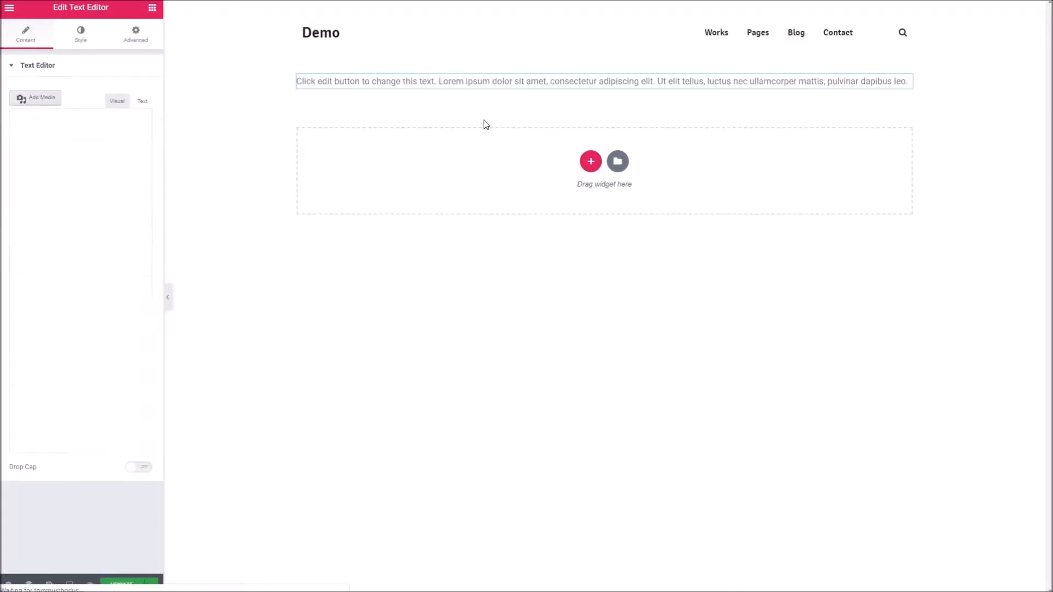
# Replace the widget's placeholder text with two paragraphs: "Hello, and welcome" and "We hope you like it here"
pyautogui.click(107, 185)
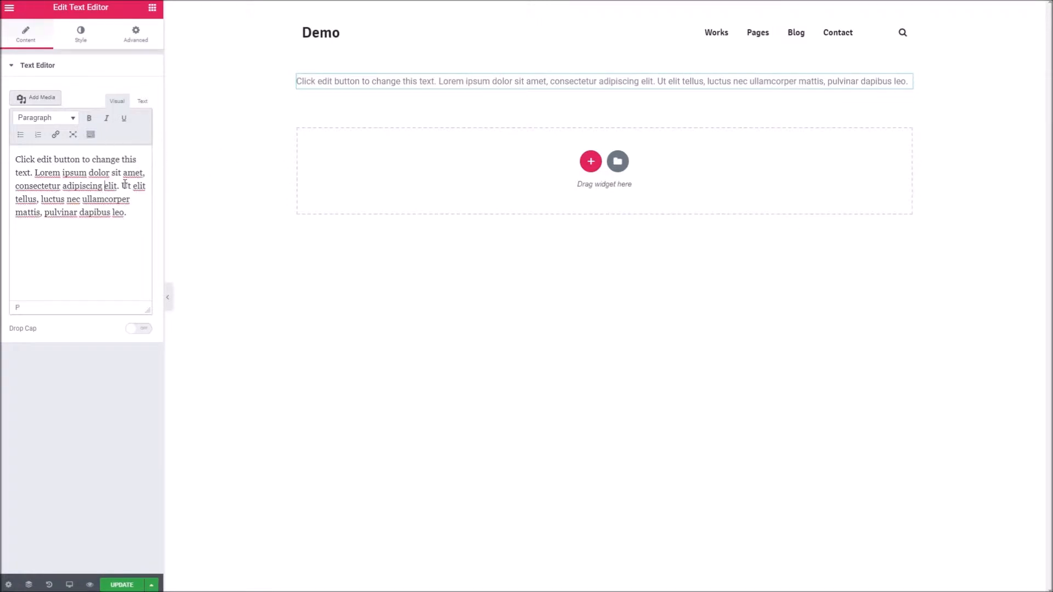
pyautogui.hotkey('ctrl', 'a')
pyautogui.write('H')
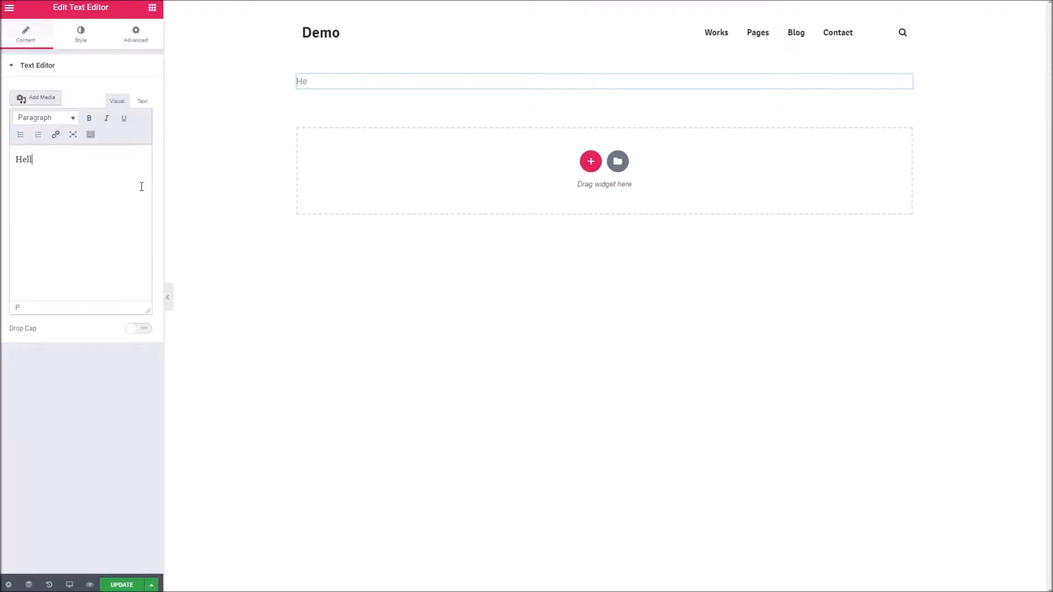
pyautogui.write('ello, and welcome')
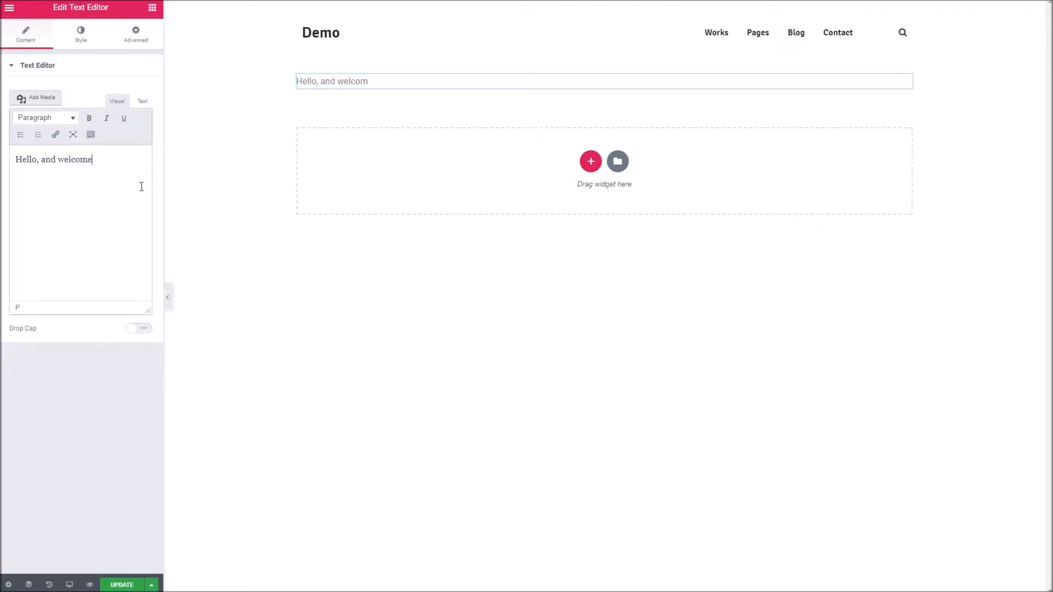
pyautogui.press('Return')
pyautogui.write('We hope you li')
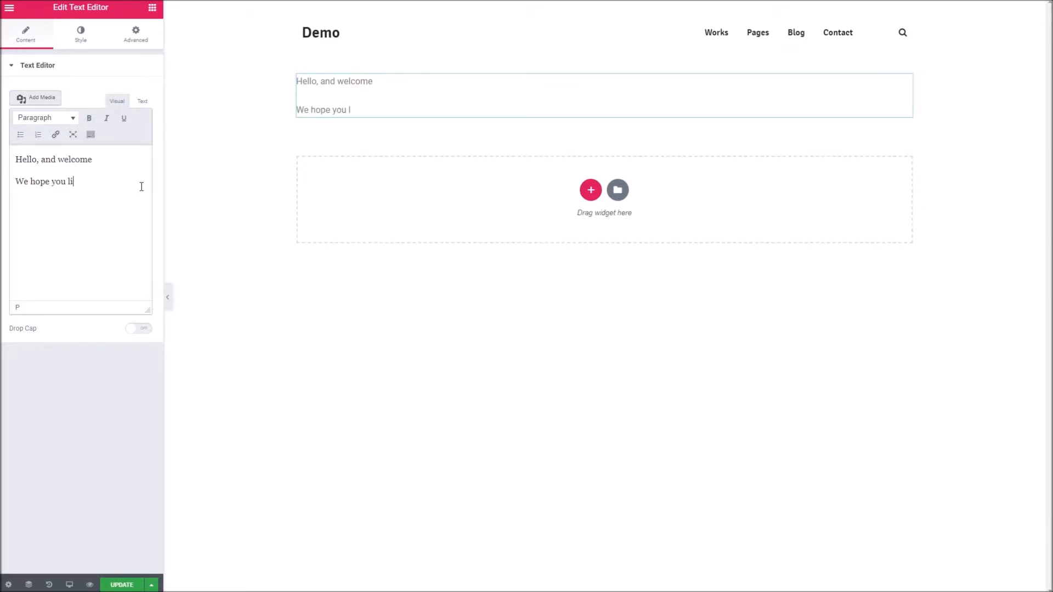
pyautogui.write('ke it here')
# Format the "Hello, and welcome" line as Heading 2
pyautogui.moveTo(115, 160); pyautogui.dragTo(15, 159)
pyautogui.click(65, 117)
pyautogui.click(61, 176)
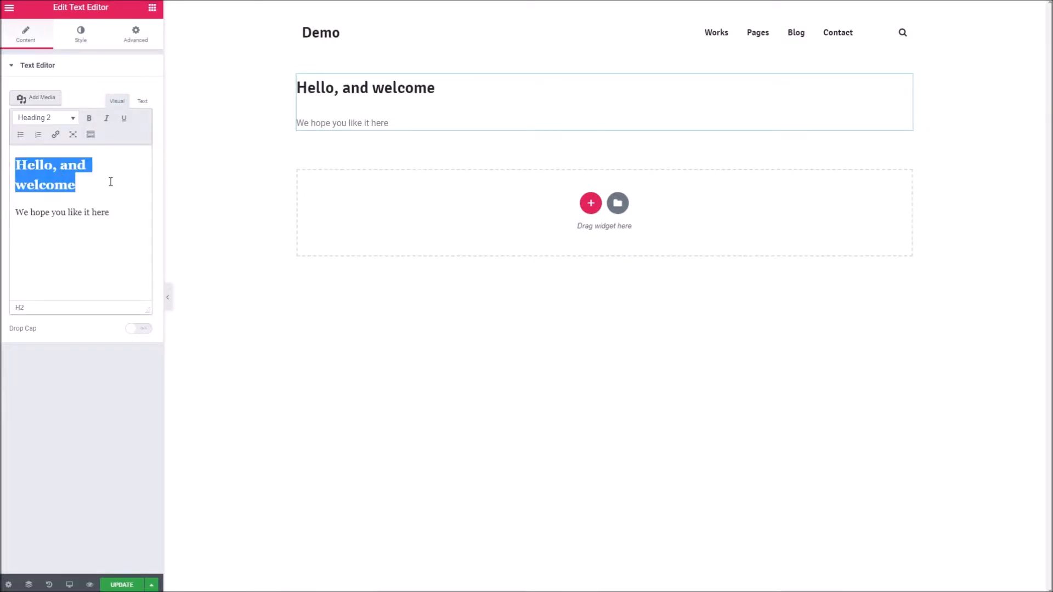
# Try to place the second line directly beneath the heading with a line break and format it as Paragraph
pyautogui.click(106, 184)
pyautogui.press('Delete')
pyautogui.press('Return')
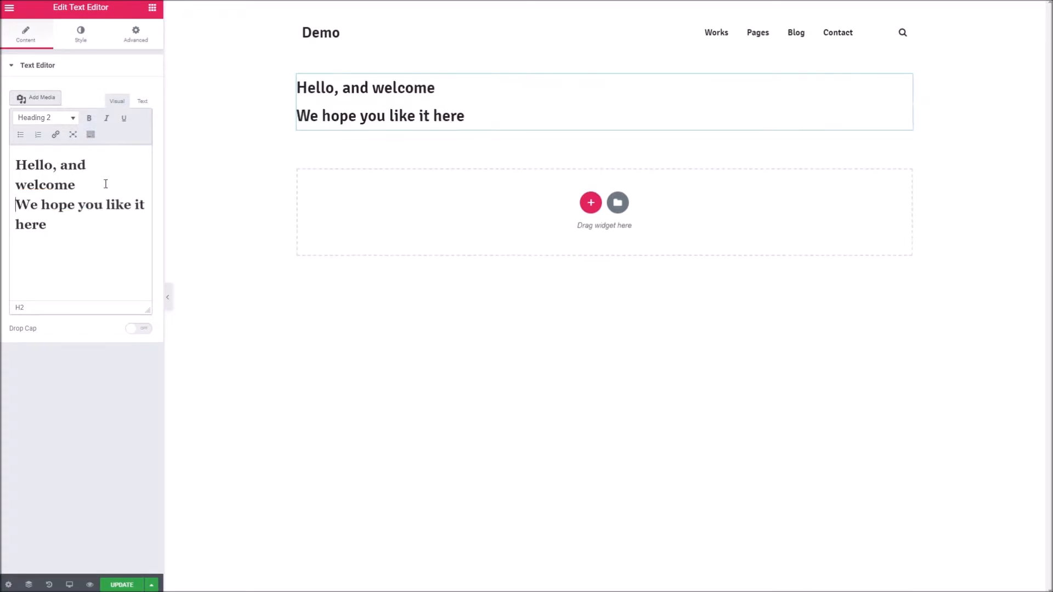
pyautogui.moveTo(82, 224); pyautogui.dragTo(16, 204)
pyautogui.click(60, 117)
pyautogui.click(57, 136)
pyautogui.click(102, 159)
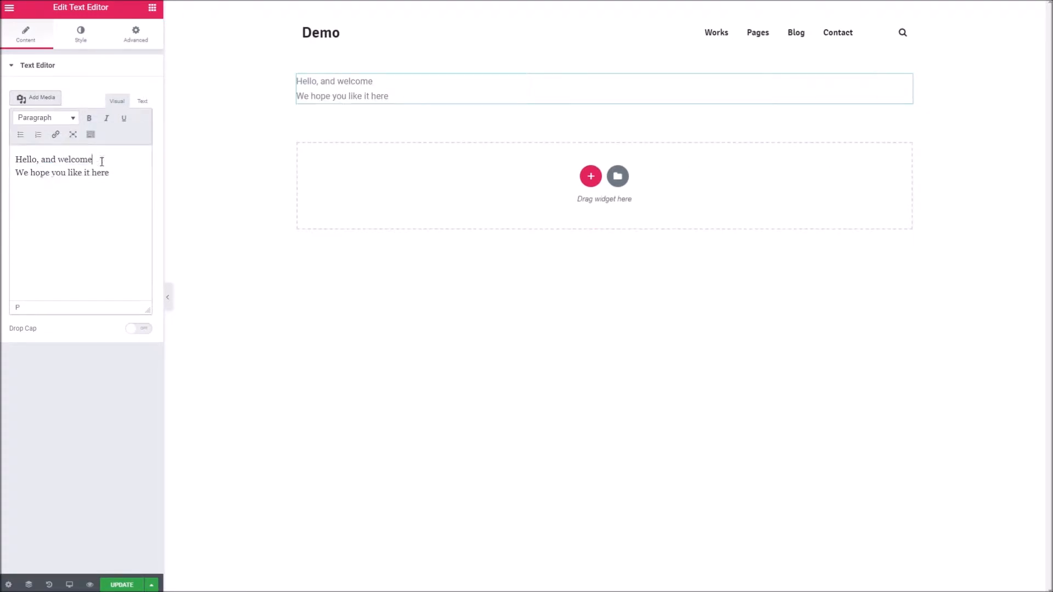
# Undo the paragraph formatting and the joining of the two text lines
pyautogui.hotkey('ctrl', 'z')
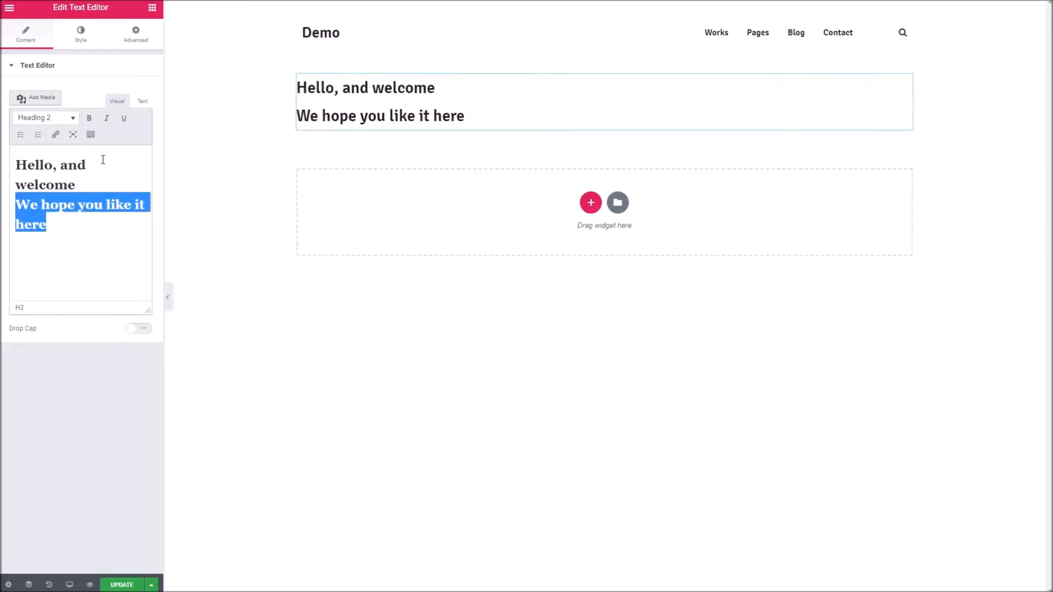
pyautogui.hotkey('ctrl', 'z')
pyautogui.hotkey('ctrl', 'y')
pyautogui.hotkey('ctrl', 'y')
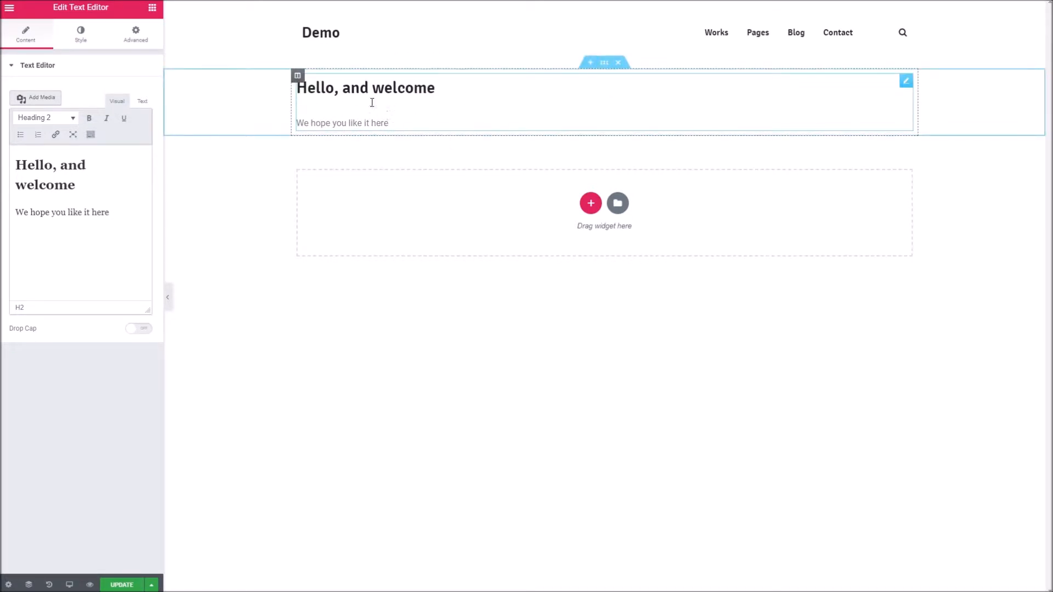
# Unlink the welcome section's padding values and set its top and bottom padding to 100 px
pyautogui.click(604, 65)
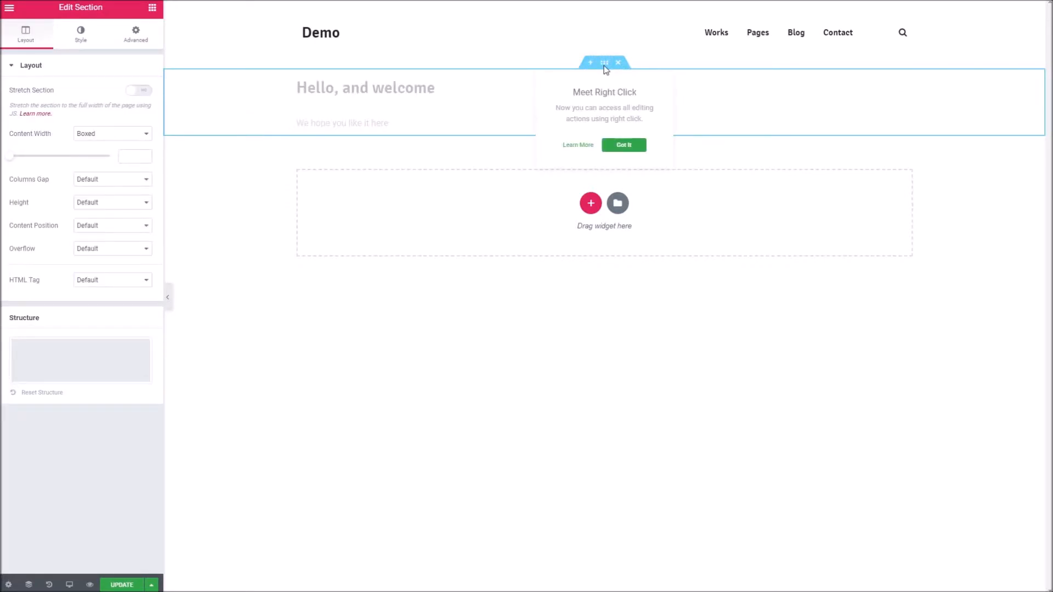
pyautogui.click(132, 43)
pyautogui.click(138, 154)
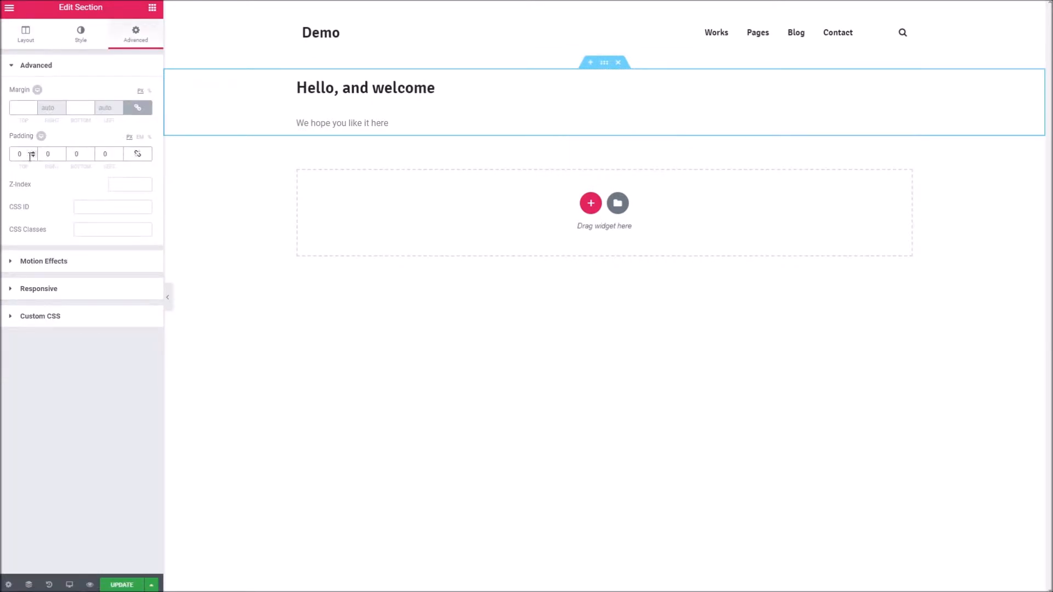
pyautogui.write('100')
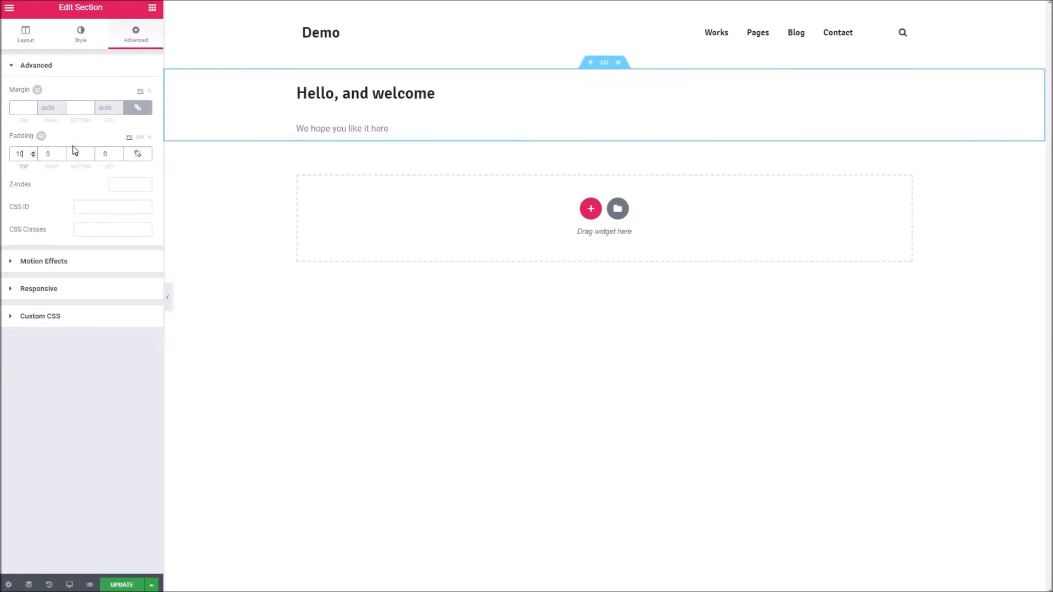
pyautogui.press('Tab')
pyautogui.press('Tab')
pyautogui.write('100')
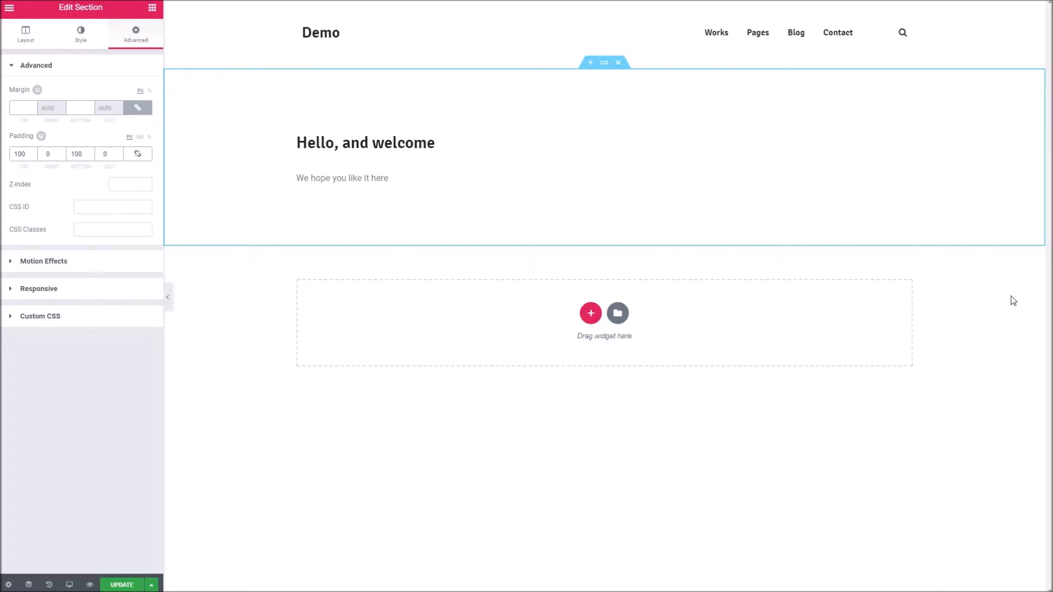
# Add a new single-column section below the welcome text and set its content width to Full Width
pyautogui.click(591, 314)
pyautogui.click(468, 345)
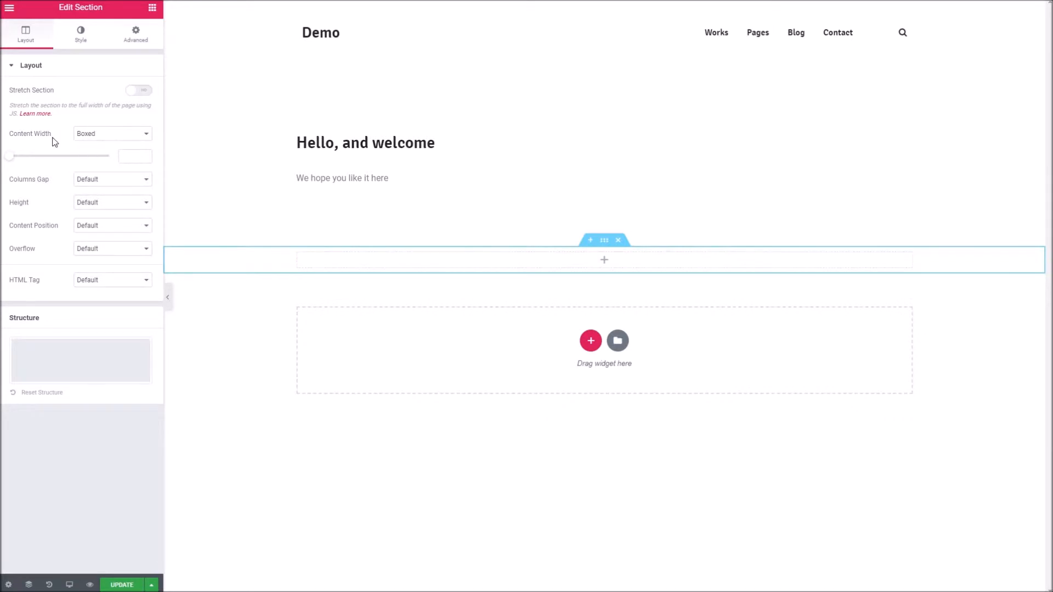
pyautogui.click(97, 135)
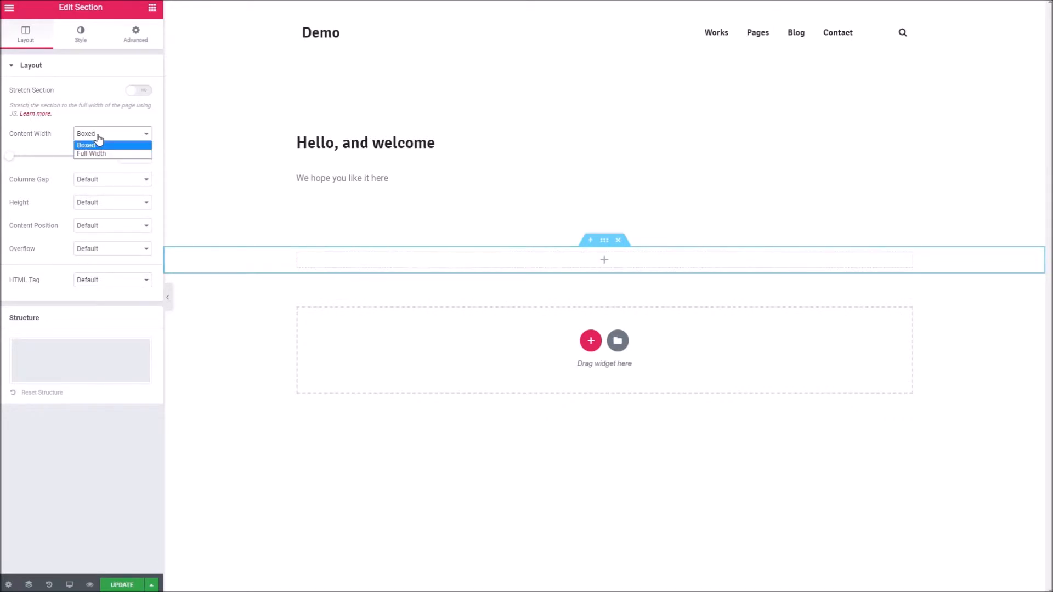
pyautogui.click(101, 151)
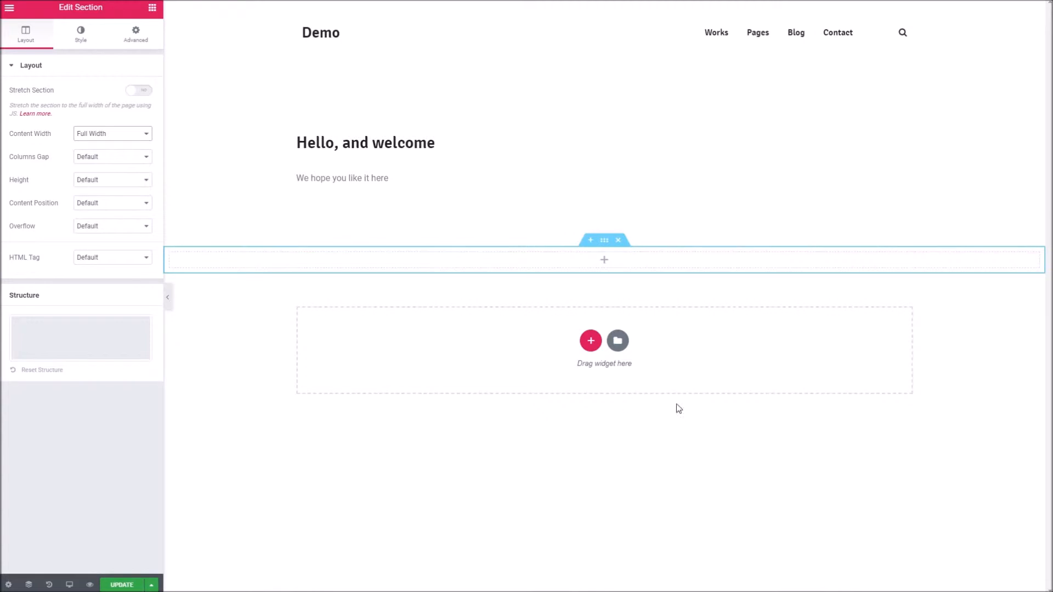
# Give the new full-width section a minimum height of 80 vh
pyautogui.click(94, 185)
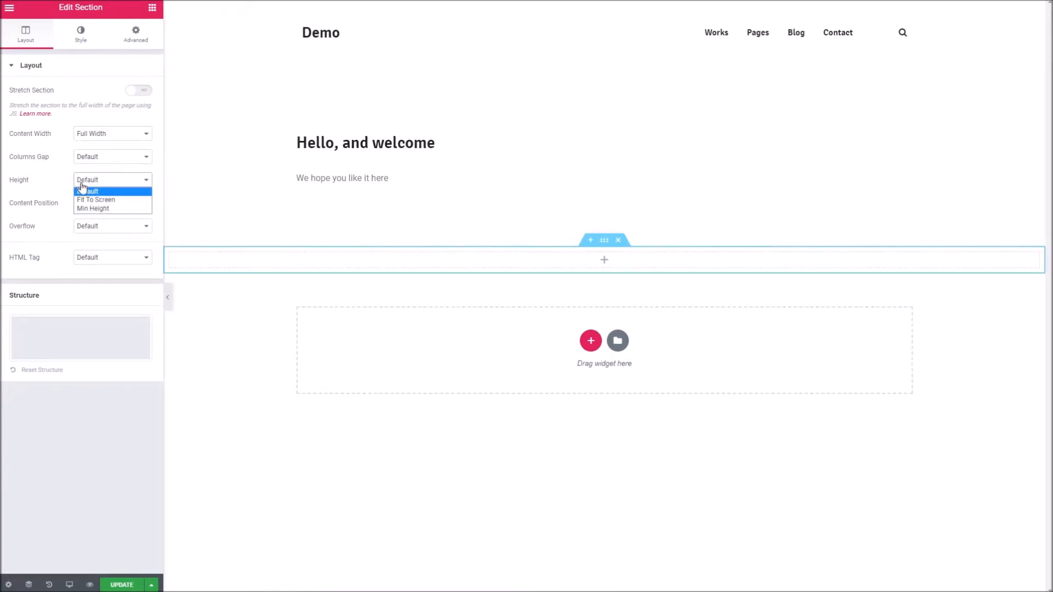
pyautogui.click(94, 209)
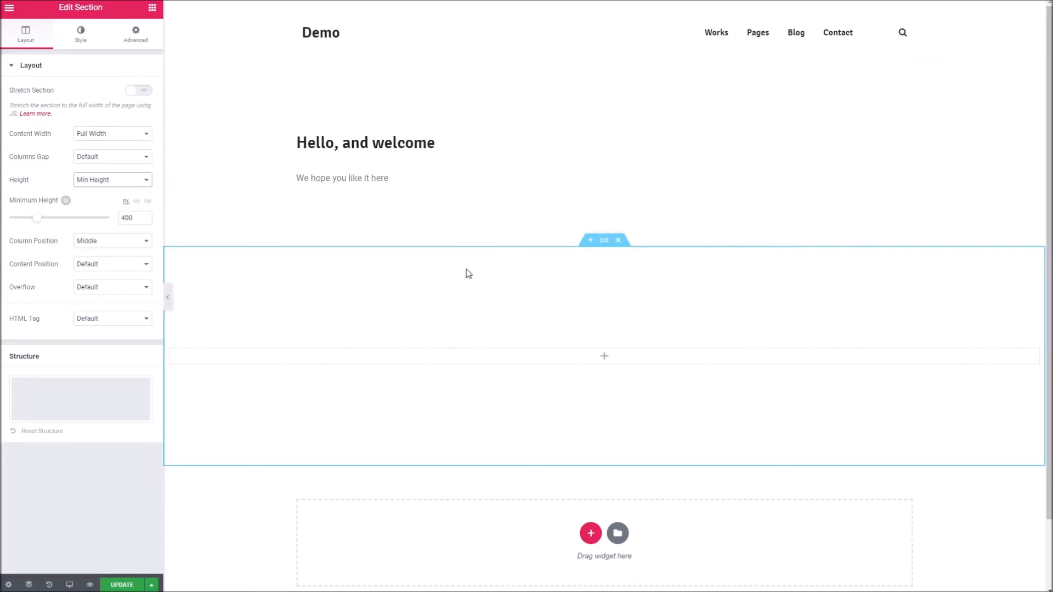
pyautogui.click(138, 203)
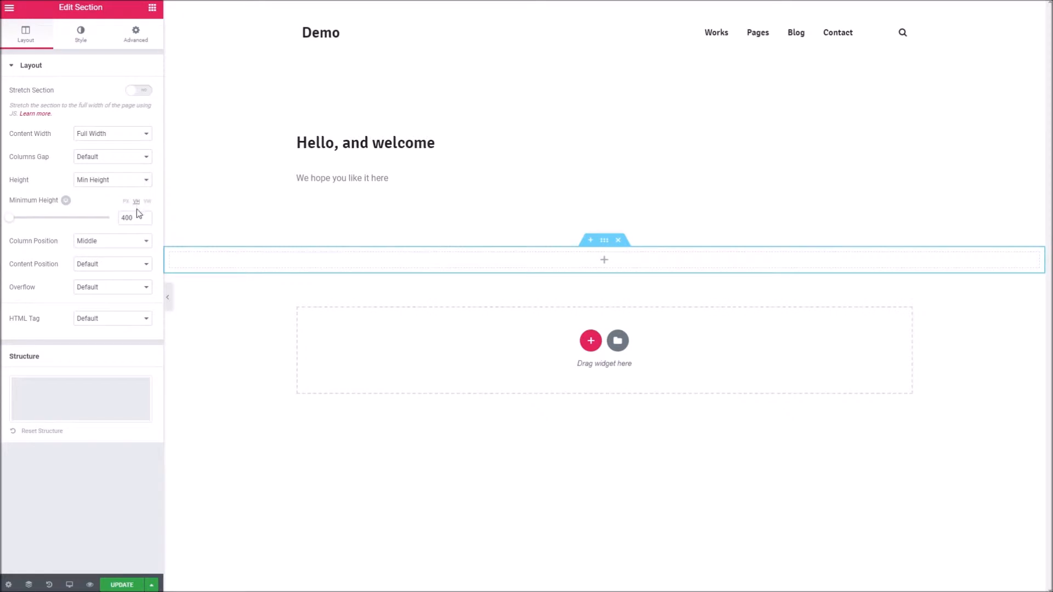
pyautogui.doubleClick(131, 217)
pyautogui.moveTo(11, 217); pyautogui.dragTo(34, 217)
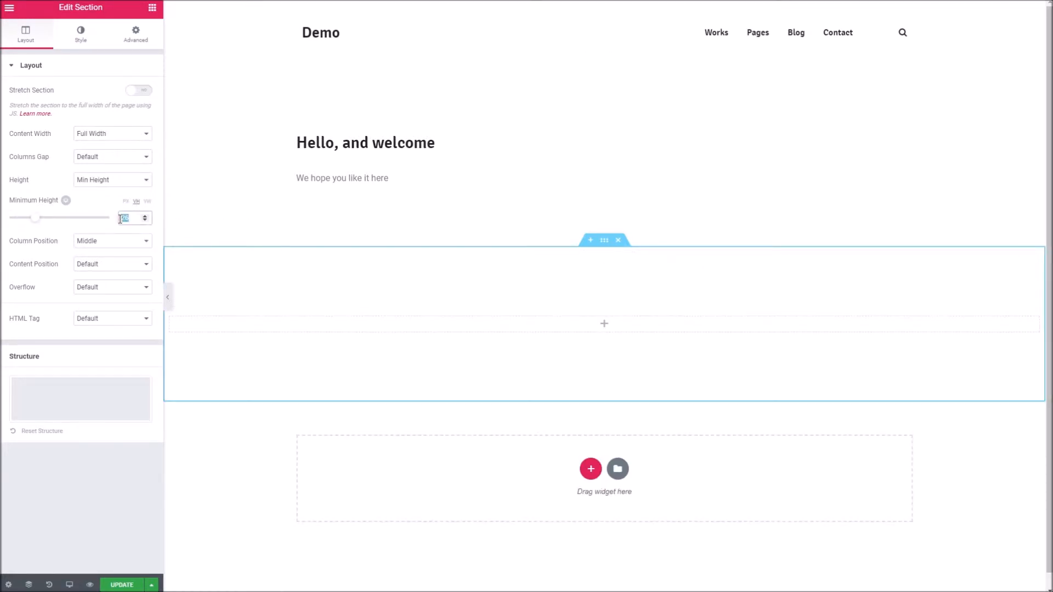
pyautogui.write('80')
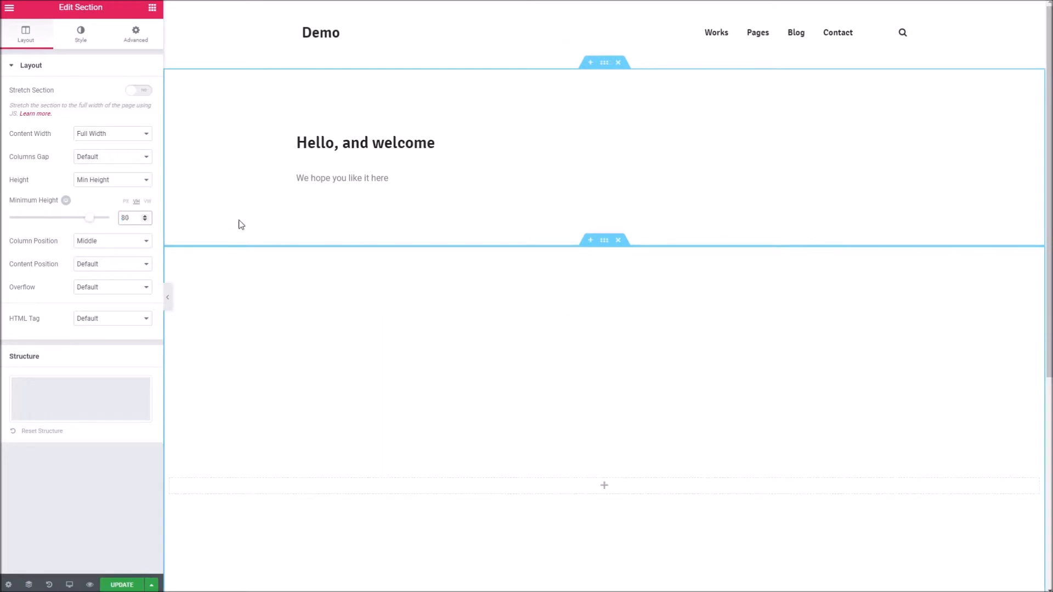
# Set a classic background on the full-width section using the dark light bulb image from the media library
pyautogui.scroll(-2, 238, 225)
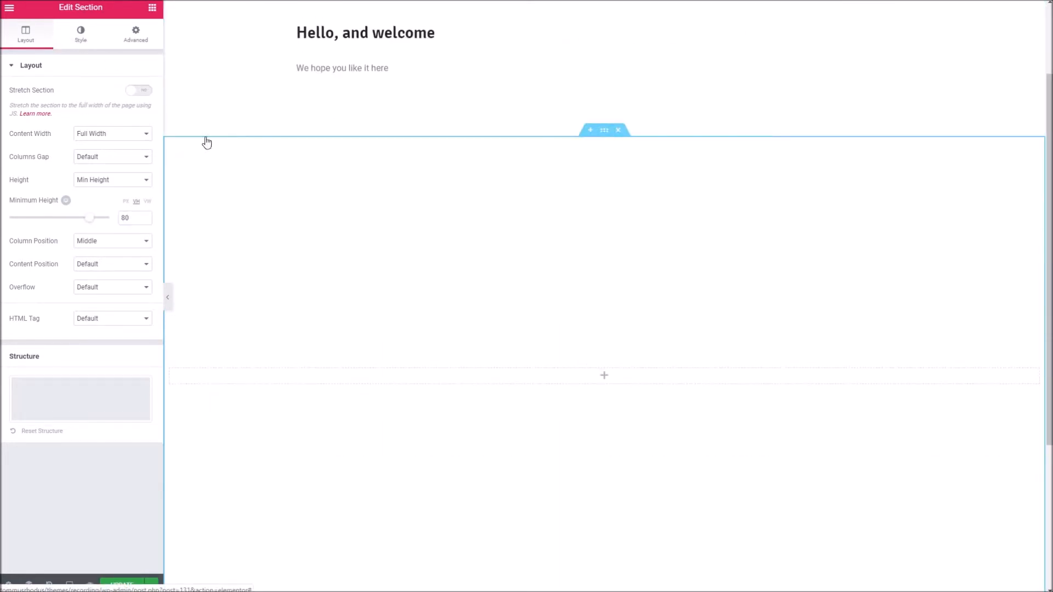
pyautogui.scroll(-4, 433, 258)
pyautogui.scroll(3, 439, 258)
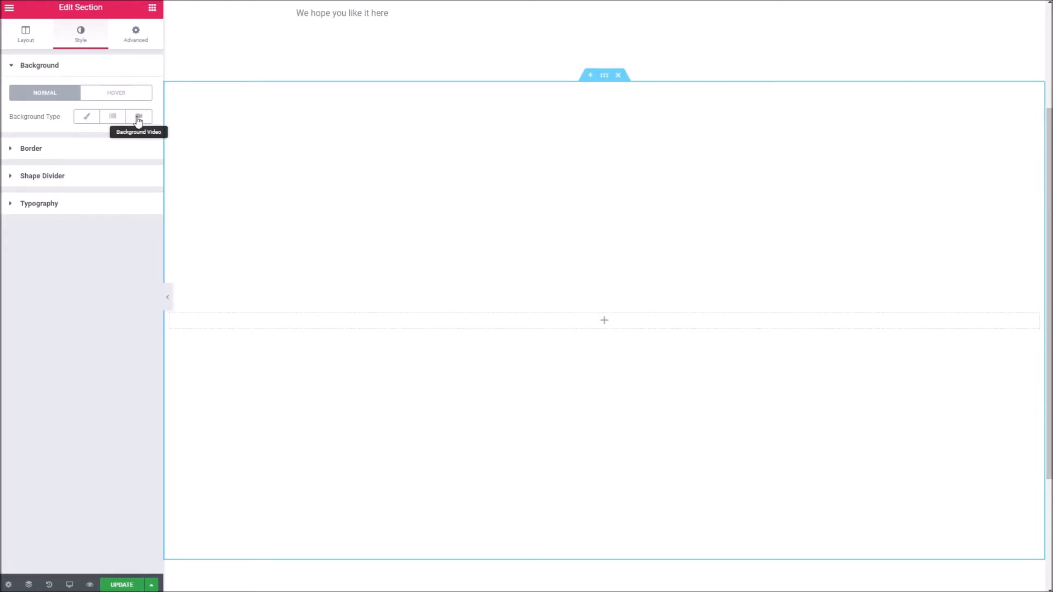
pyautogui.click(86, 116)
pyautogui.click(98, 198)
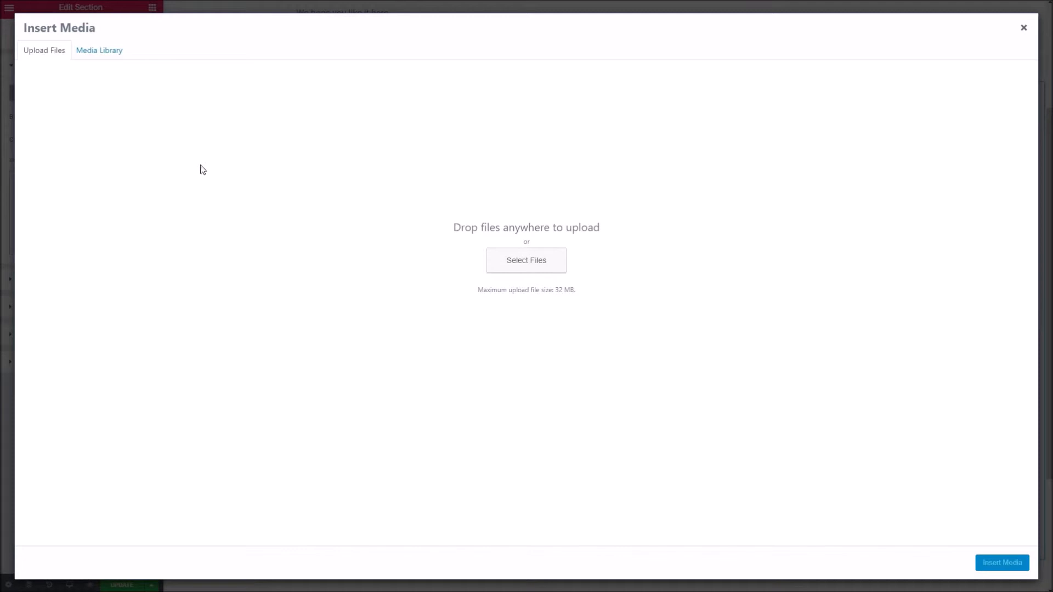
pyautogui.click(102, 51)
pyautogui.click(496, 139)
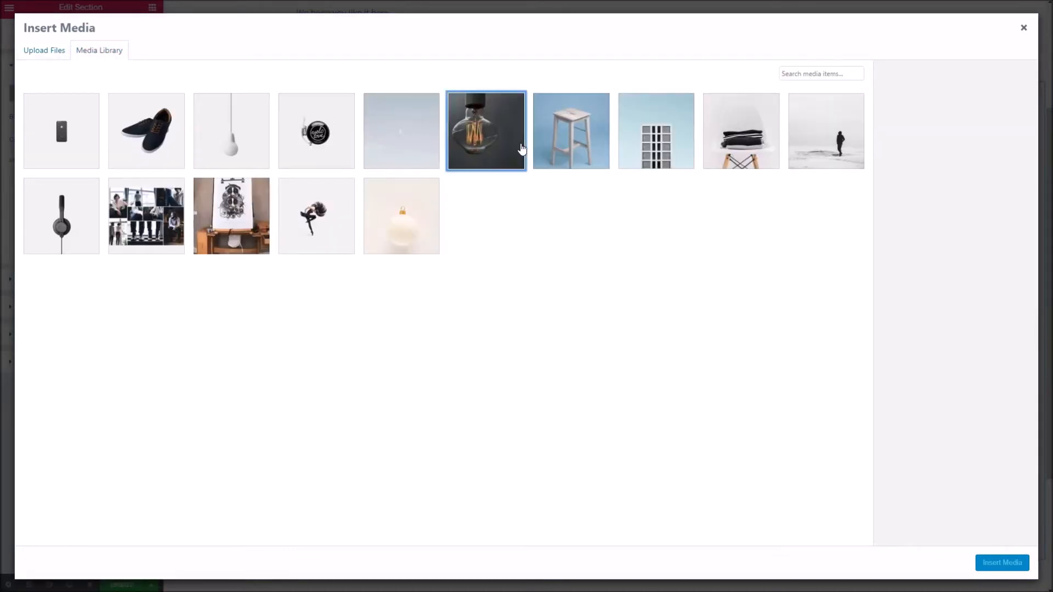
pyautogui.click(1005, 563)
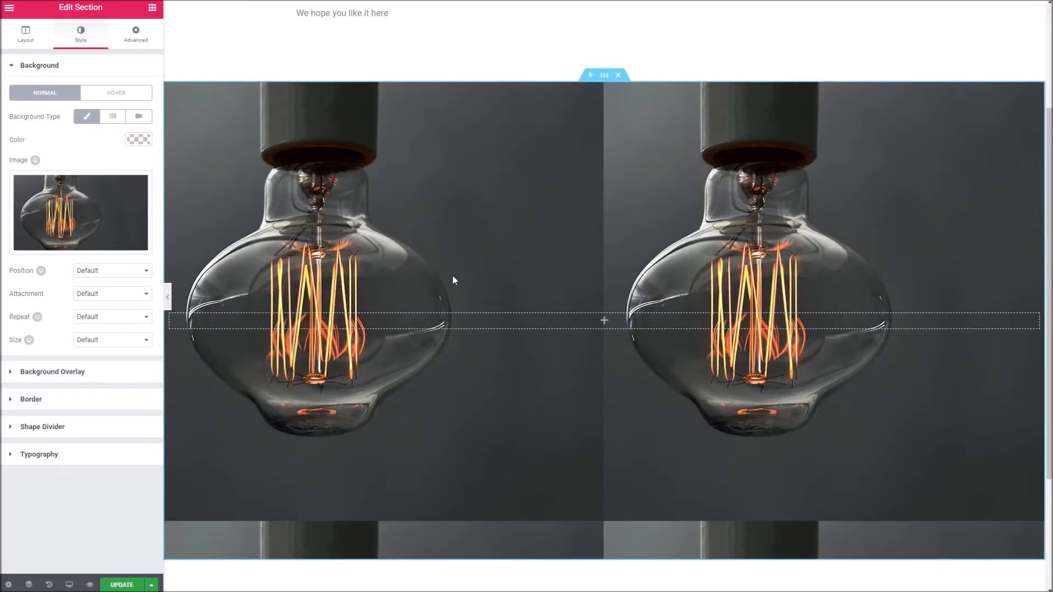
# Set the light bulb background's size to Cover so it fills the section without tiling
pyautogui.scroll(-3, 488, 252)
pyautogui.scroll(2, 493, 256)
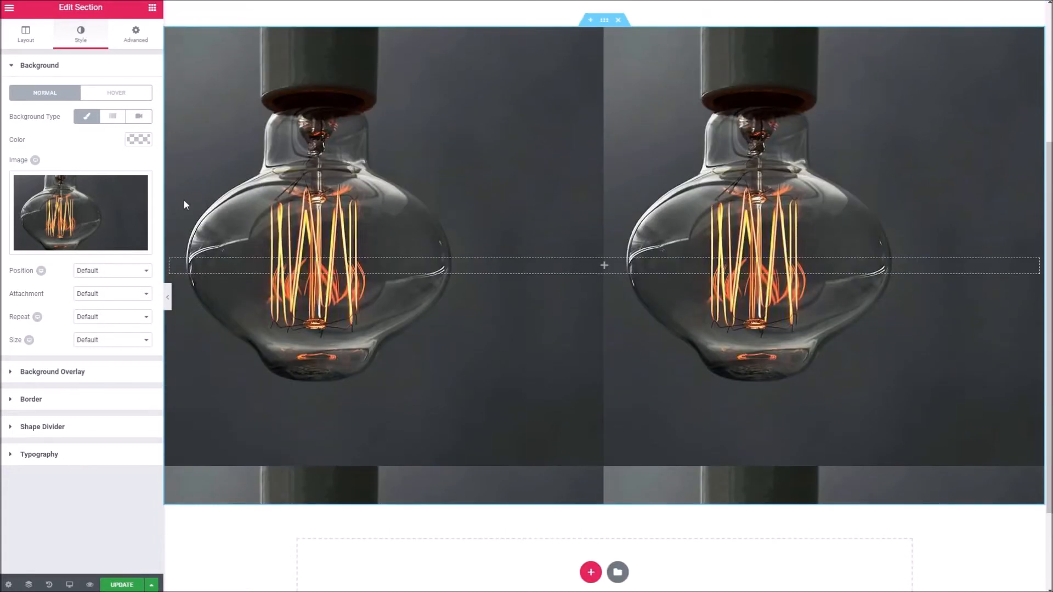
pyautogui.scroll(3, 499, 157)
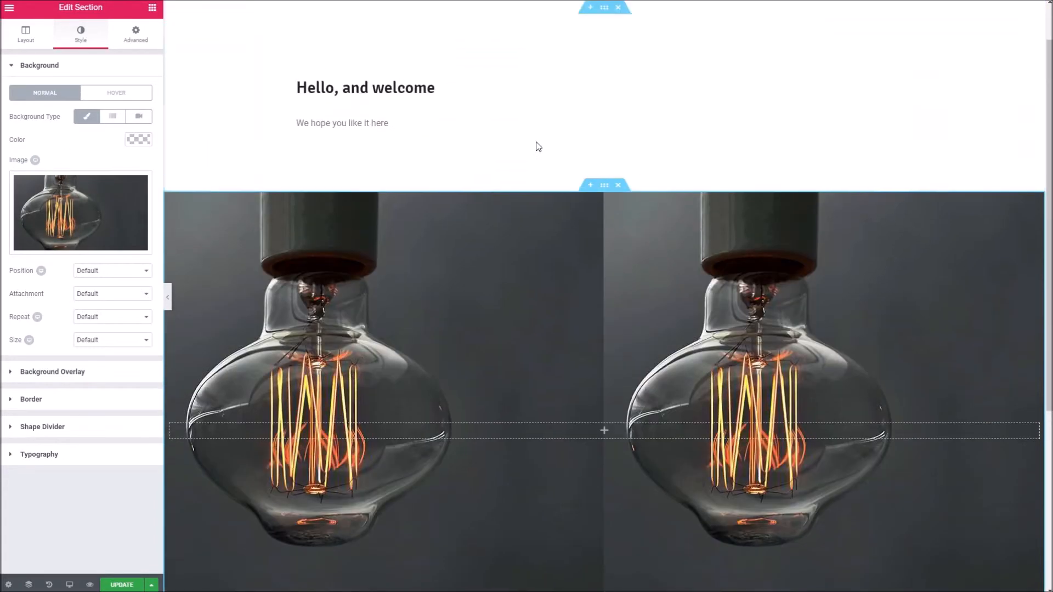
pyautogui.scroll(-3, 400, 188)
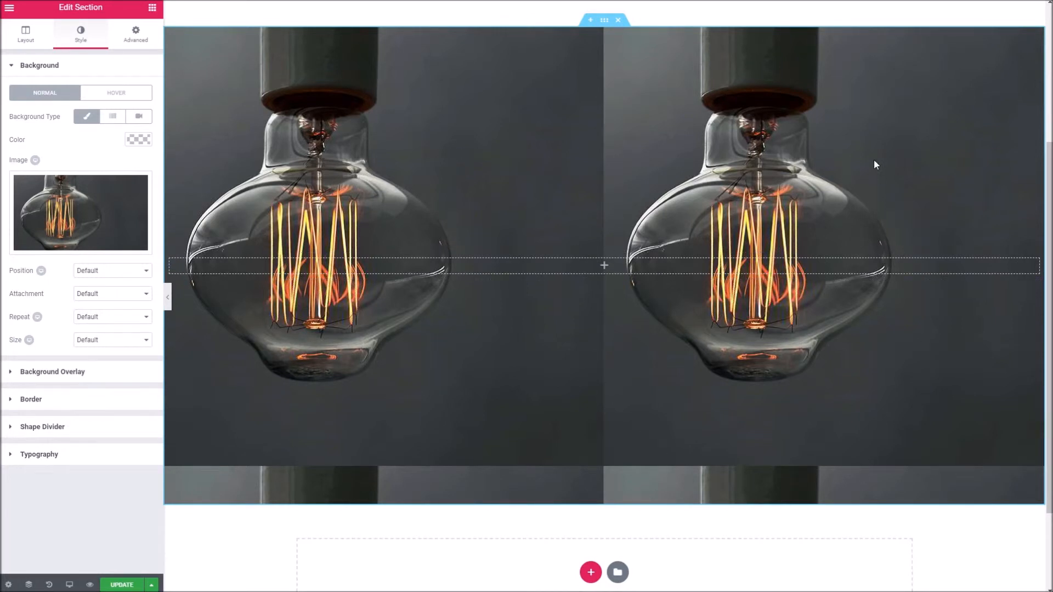
pyautogui.click(115, 296)
pyautogui.click(115, 298)
pyautogui.click(110, 272)
pyautogui.click(106, 275)
pyautogui.click(109, 341)
pyautogui.click(115, 376)
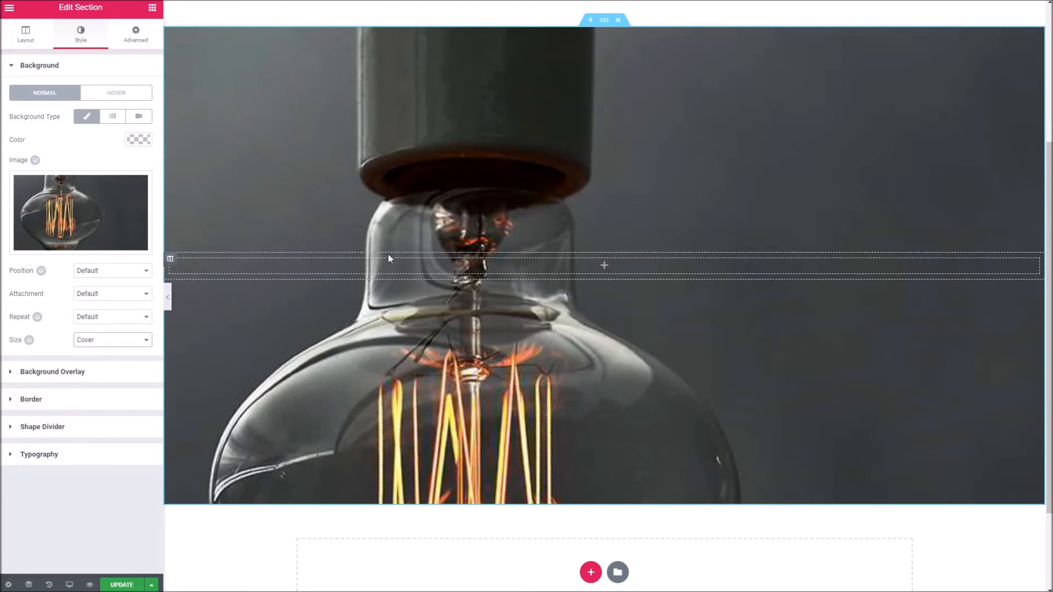
pyautogui.scroll(1, 378, 250)
pyautogui.scroll(-1, 329, 148)
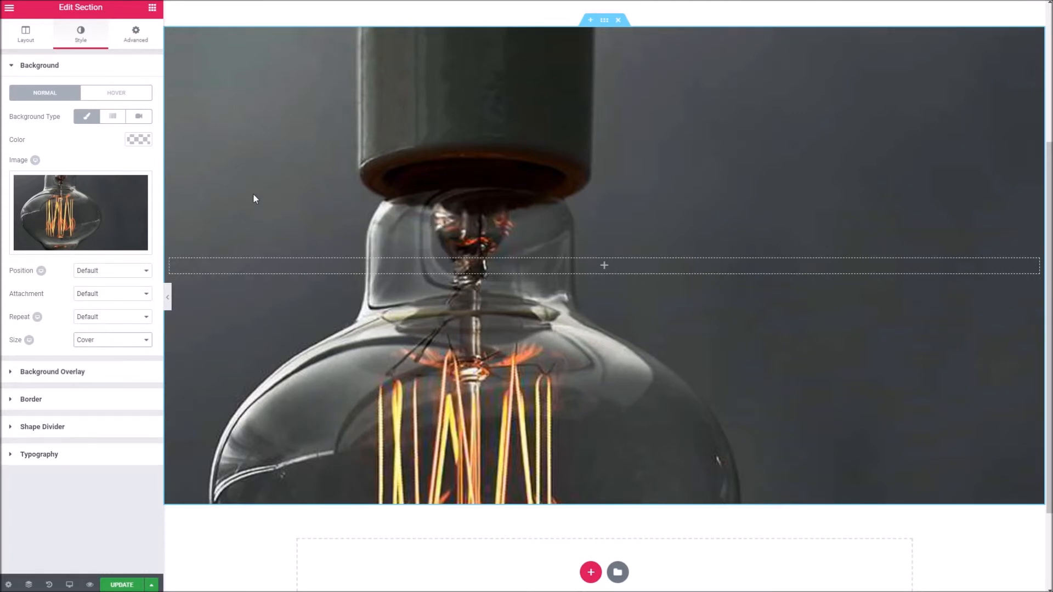
# Set the light bulb background's position to Center Center and review how the section looks on the page
pyautogui.click(134, 271)
pyautogui.click(115, 324)
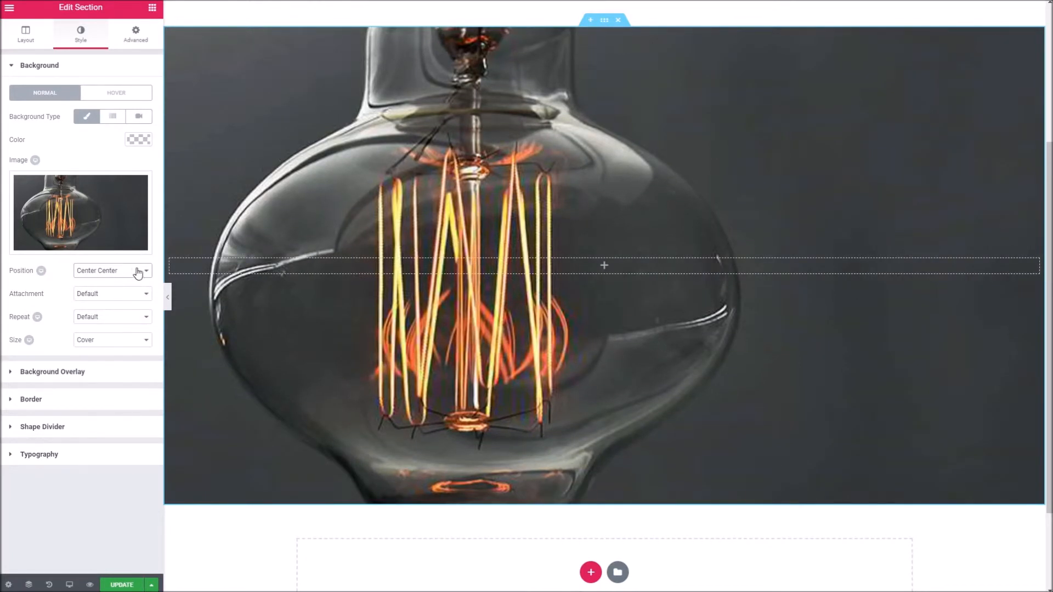
pyautogui.scroll(3, 391, 303)
pyautogui.scroll(-3, 391, 303)
pyautogui.scroll(2, 391, 307)
pyautogui.scroll(-1, 540, 307)
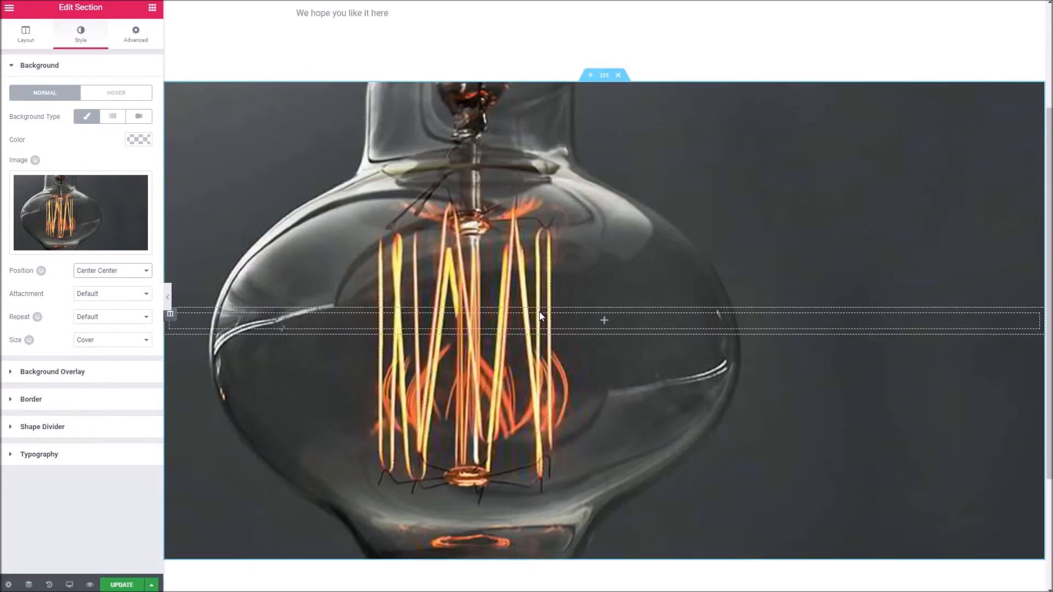
pyautogui.scroll(-3, 552, 320)
pyautogui.scroll(5, 510, 277)
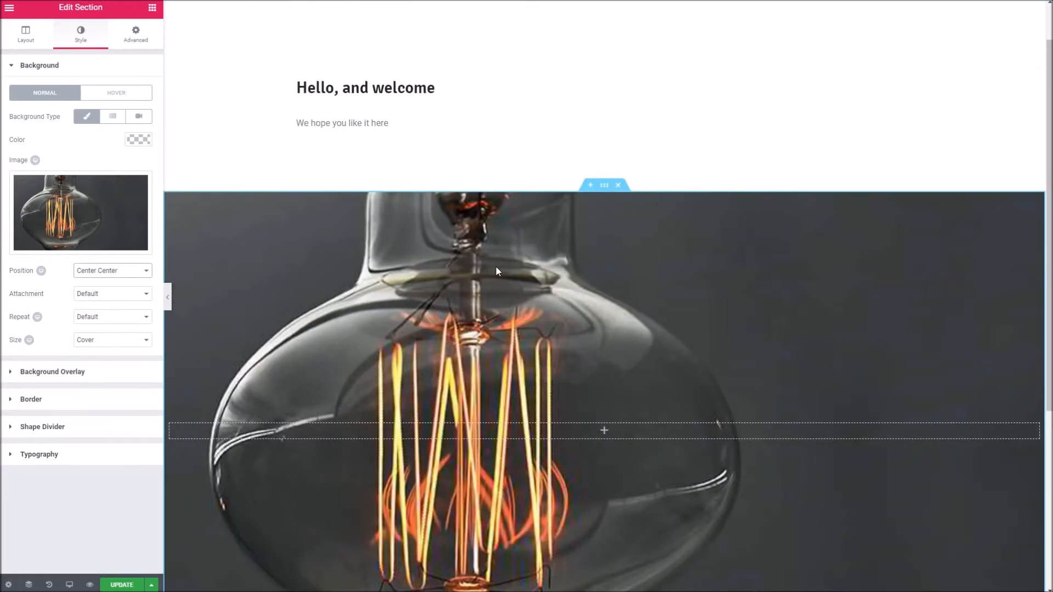
# Add a section with two equal columns below the light bulb section
pyautogui.scroll(-4, 497, 268)
pyautogui.scroll(-2, 497, 268)
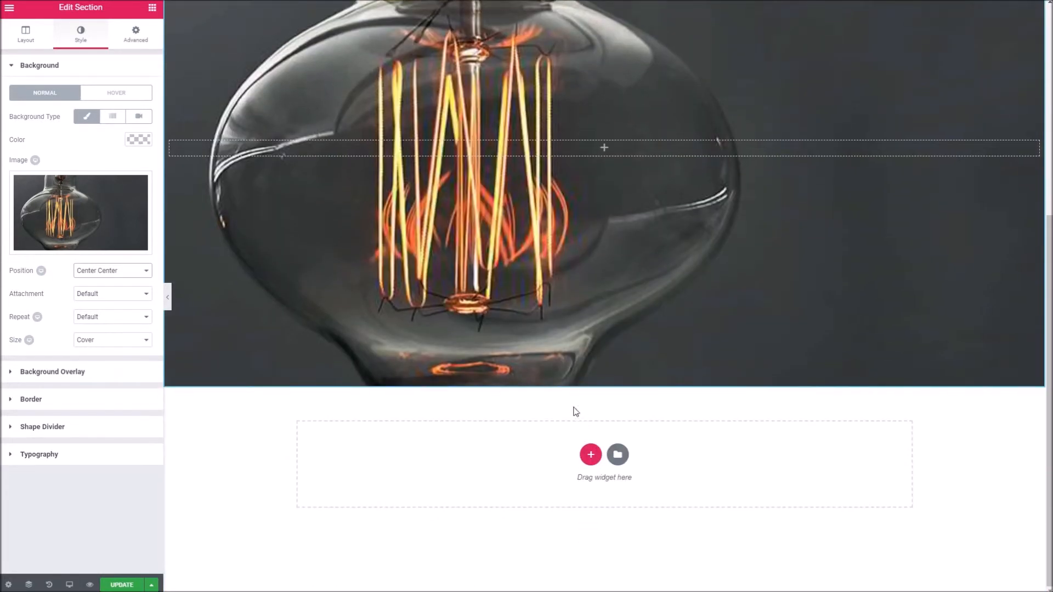
pyautogui.click(591, 454)
pyautogui.scroll(-1, 593, 412)
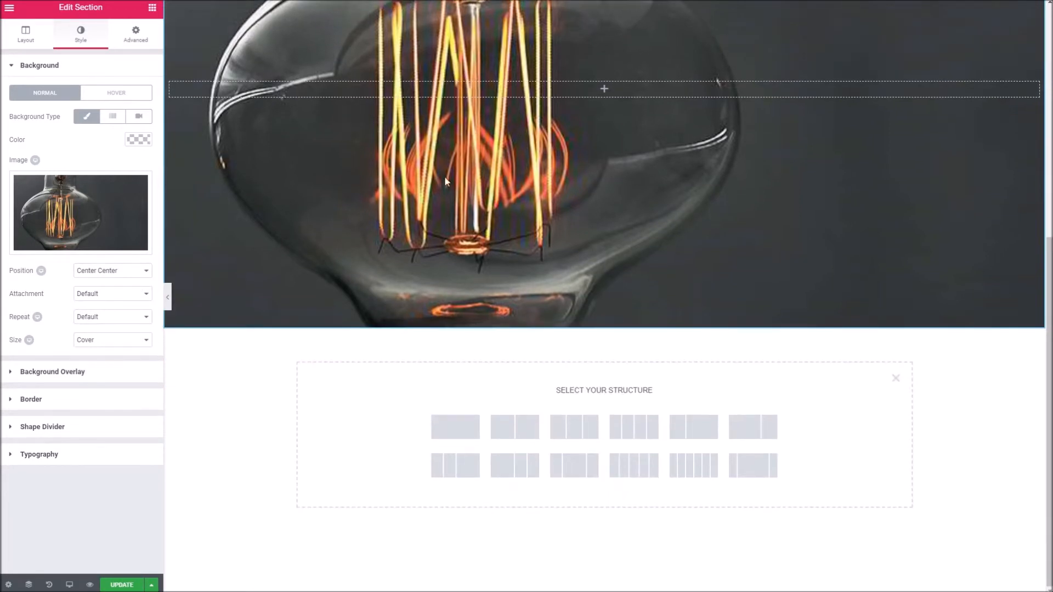
pyautogui.click(529, 430)
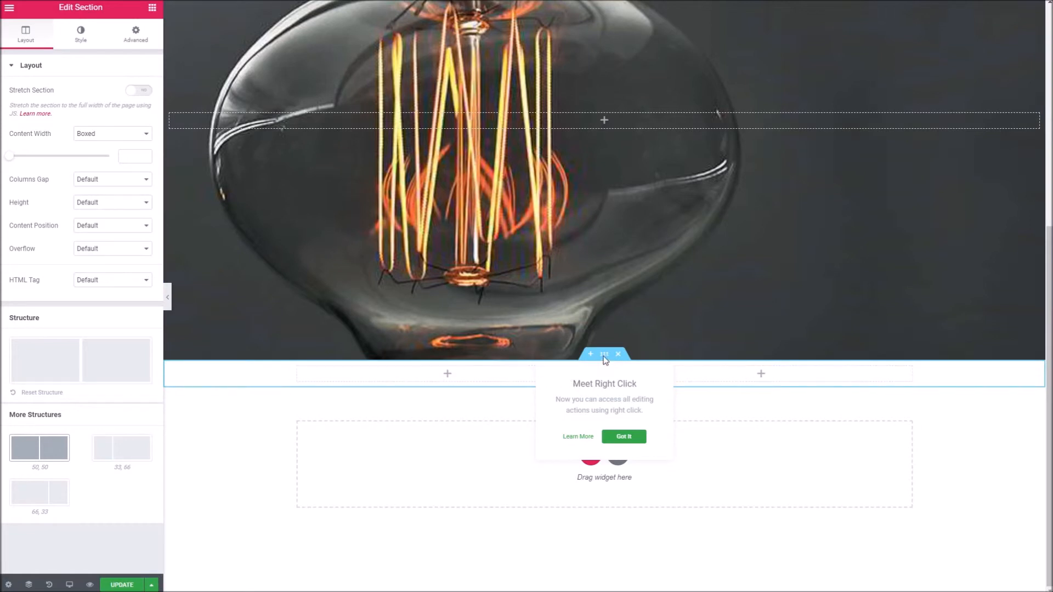
# Unlink the two-column section's padding values and set its top and bottom padding to 100 px
pyautogui.click(131, 42)
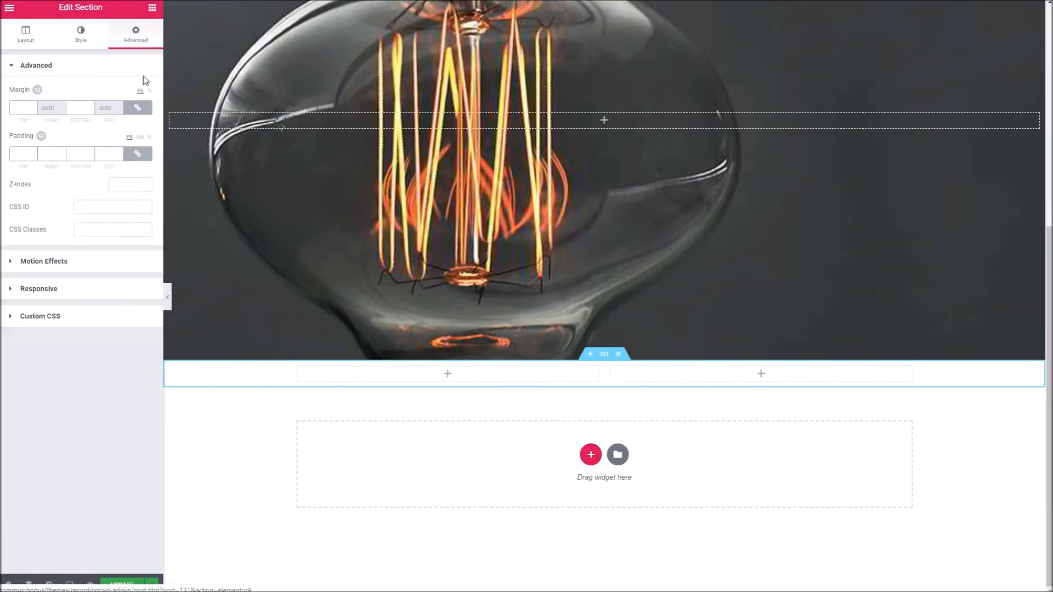
pyautogui.click(146, 158)
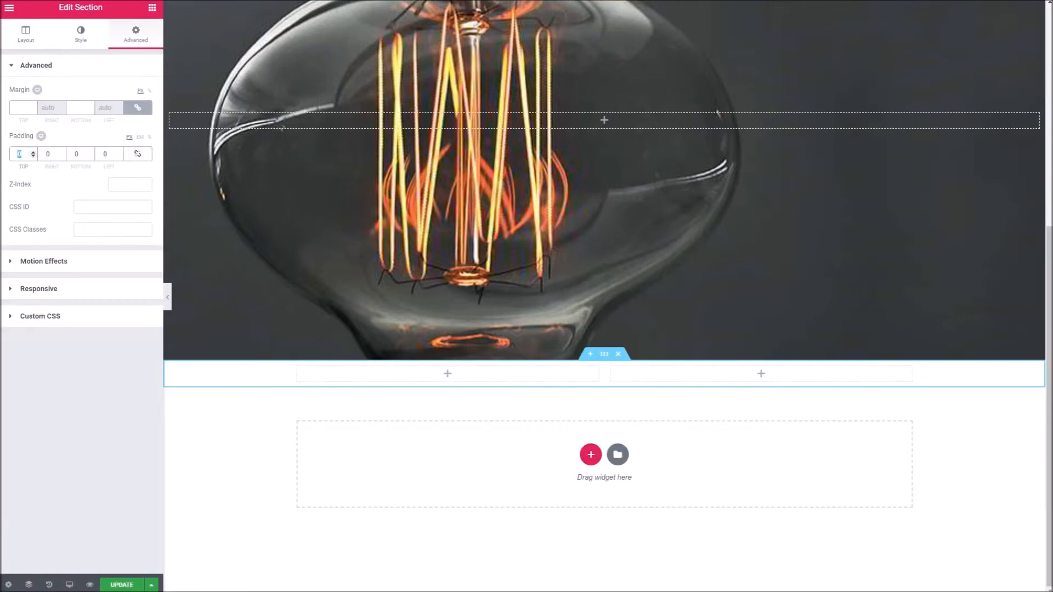
pyautogui.write('100')
pyautogui.click(80, 154)
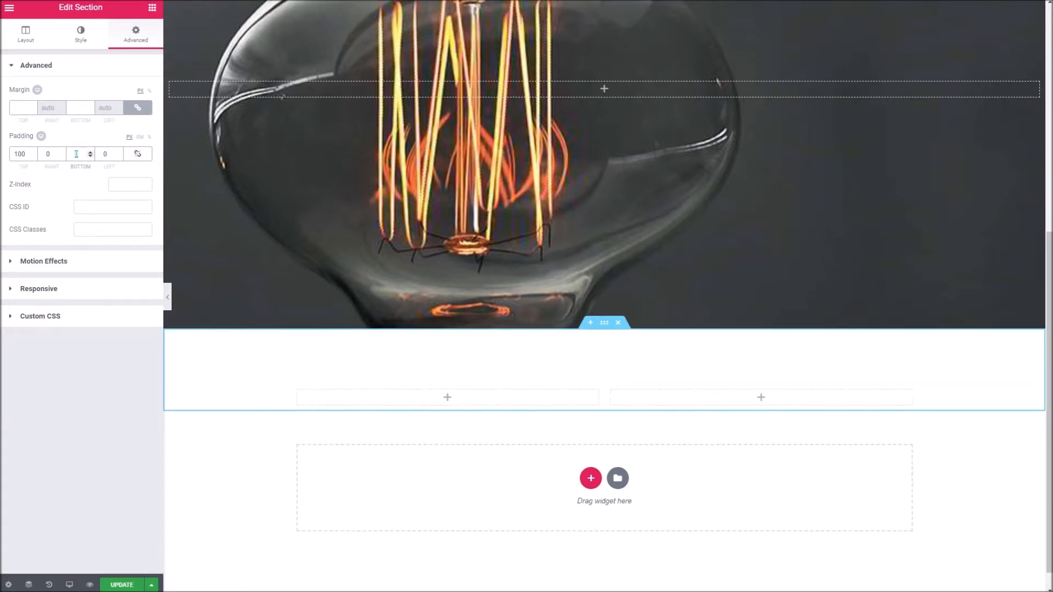
pyautogui.write('100')
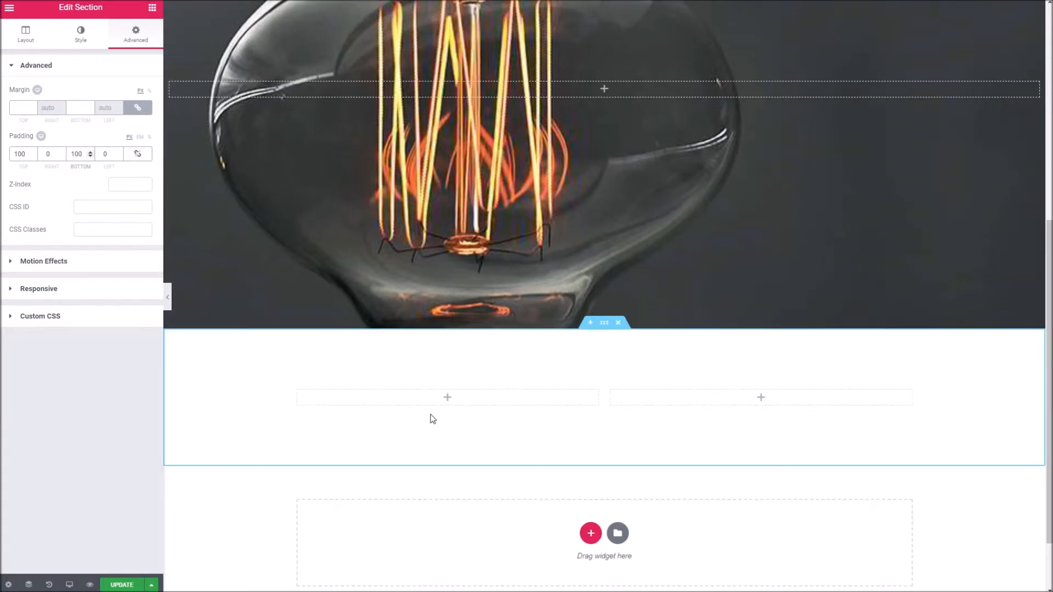
# Copy placeholder paragraphs from the Lorem Ipsum generator at lipsum.com/feed/html in a new browser tab and return to the page editor
pyautogui.click(448, 397)
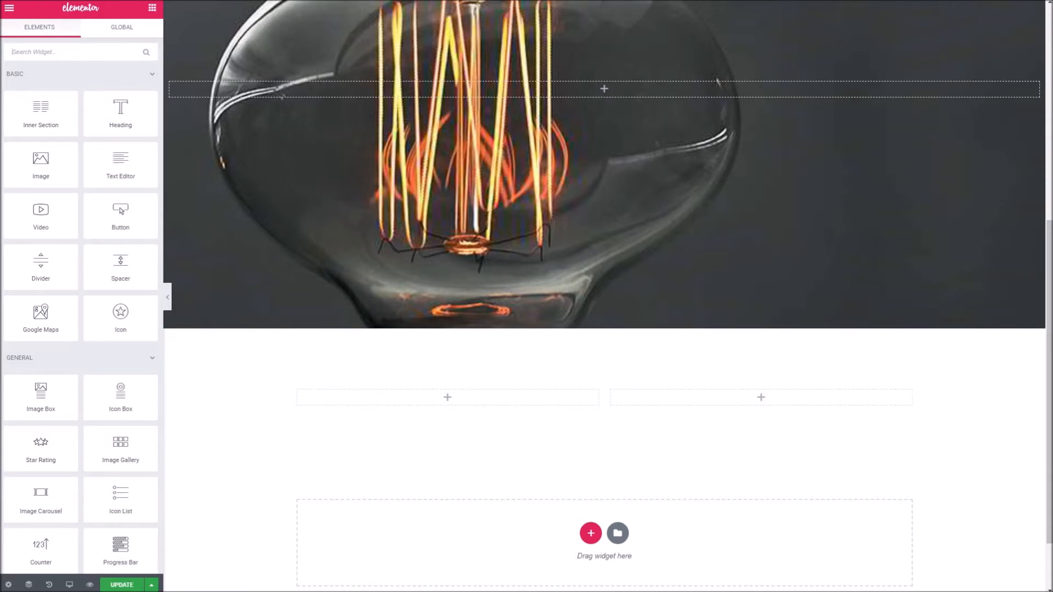
pyautogui.hotkey('ctrl', 't')
pyautogui.write('lor')
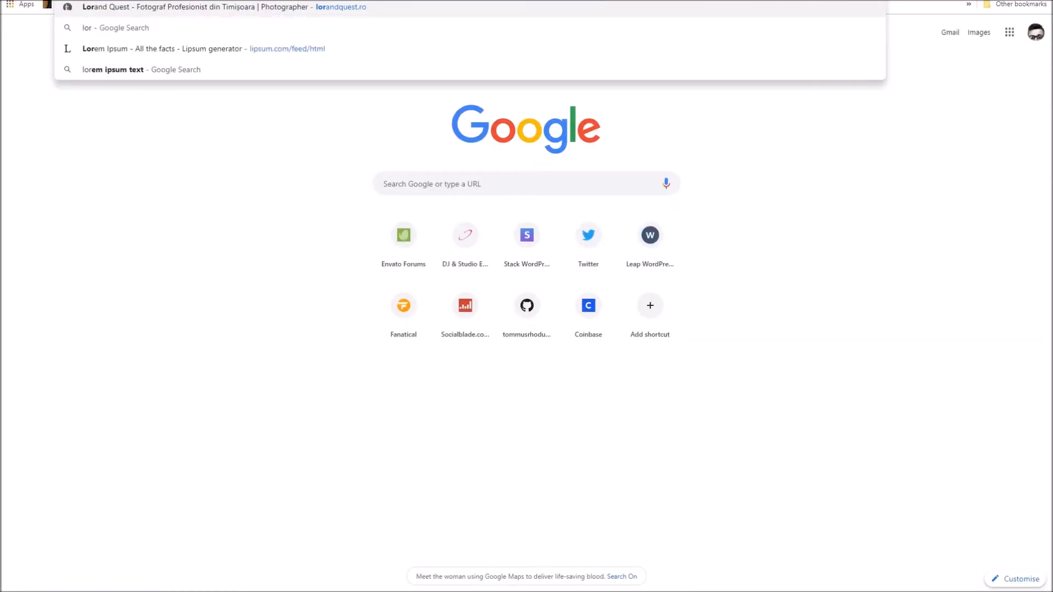
pyautogui.press('Down')
pyautogui.press('Down')
pyautogui.press('Return')
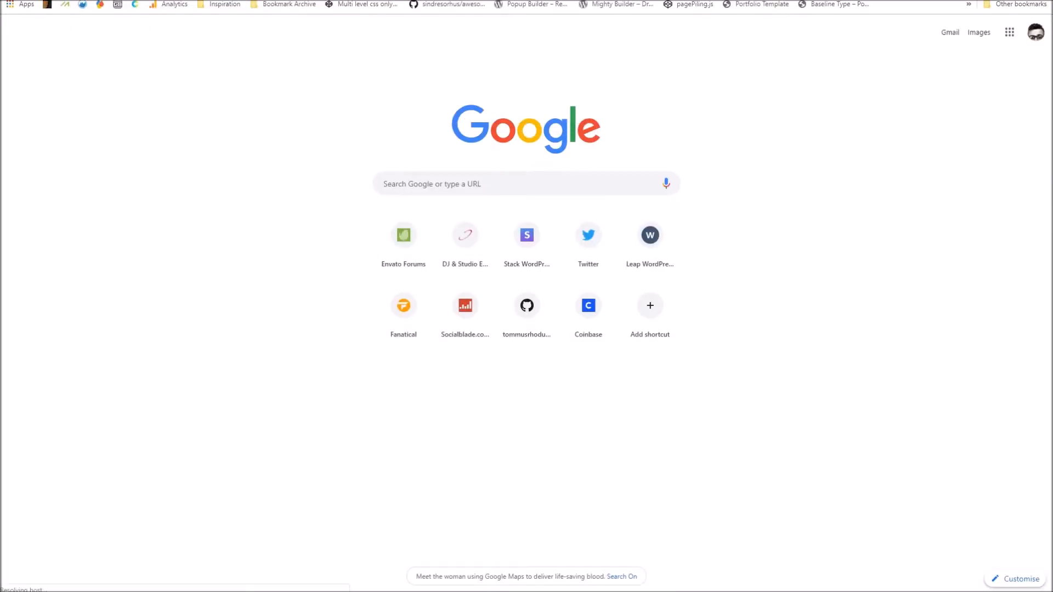
pyautogui.moveTo(349, 272); pyautogui.dragTo(266, 157)
pyautogui.click(384, 1)
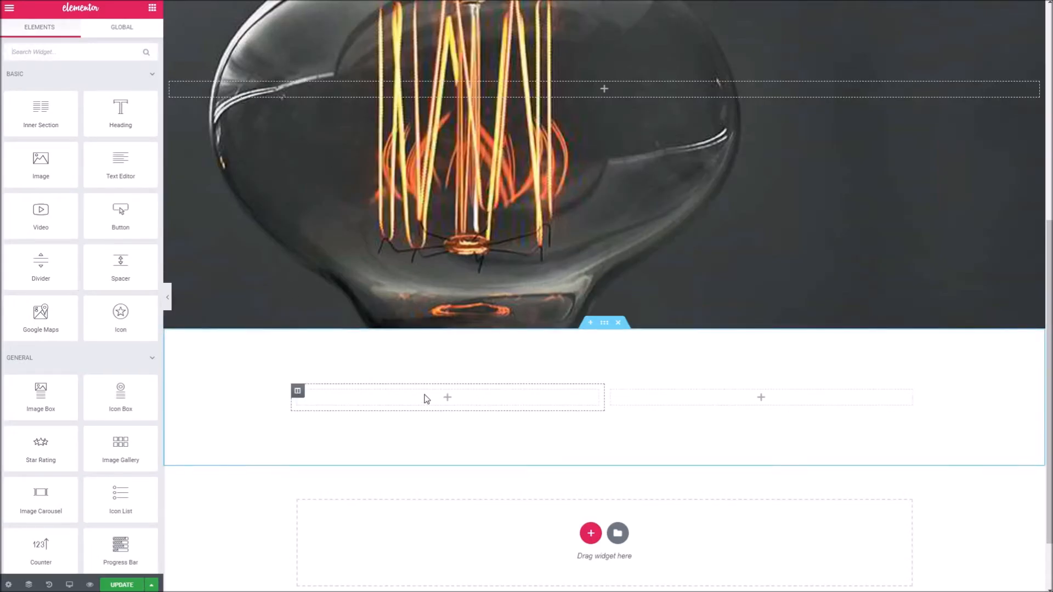
# Place a Text Editor widget in the left column and replace its default text with the copied Lorem ipsum paragraphs
pyautogui.moveTo(121, 165); pyautogui.dragTo(406, 401)
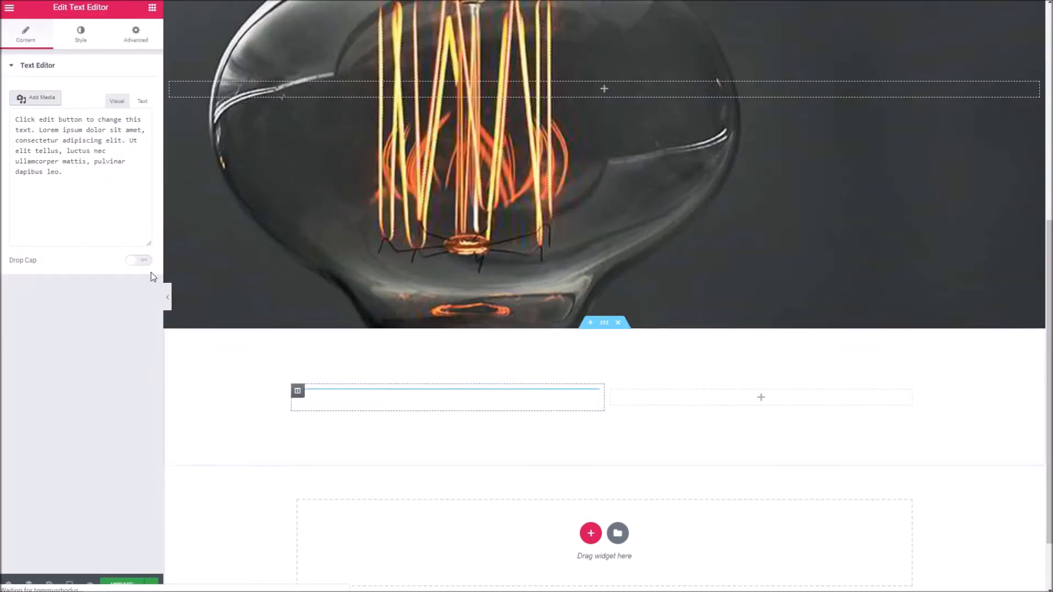
pyautogui.tripleClick(108, 200)
pyautogui.hotkey('ctrl', 'v')
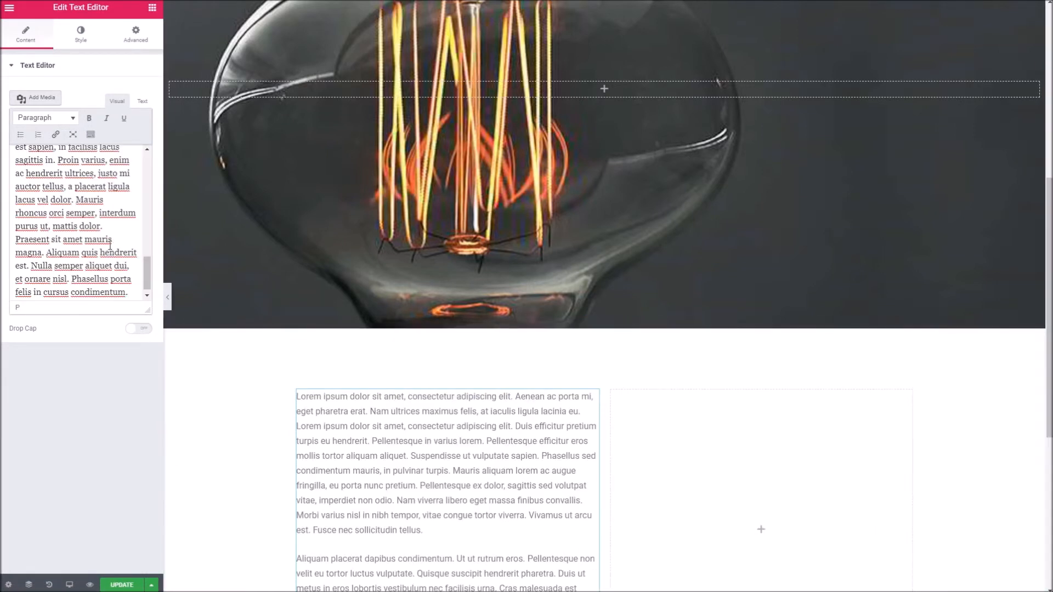
pyautogui.moveTo(129, 290); pyautogui.dragTo(104, 285)
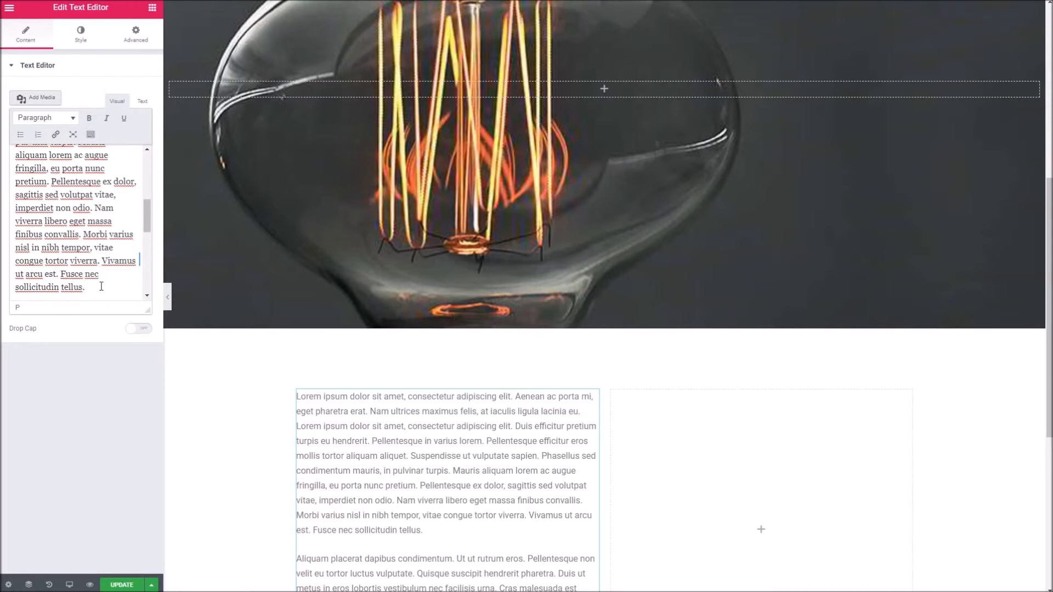
# Trim the left column's text to the first Lorem ipsum paragraph and place a Progress Bar widget in the right column
pyautogui.press('BackSpace')
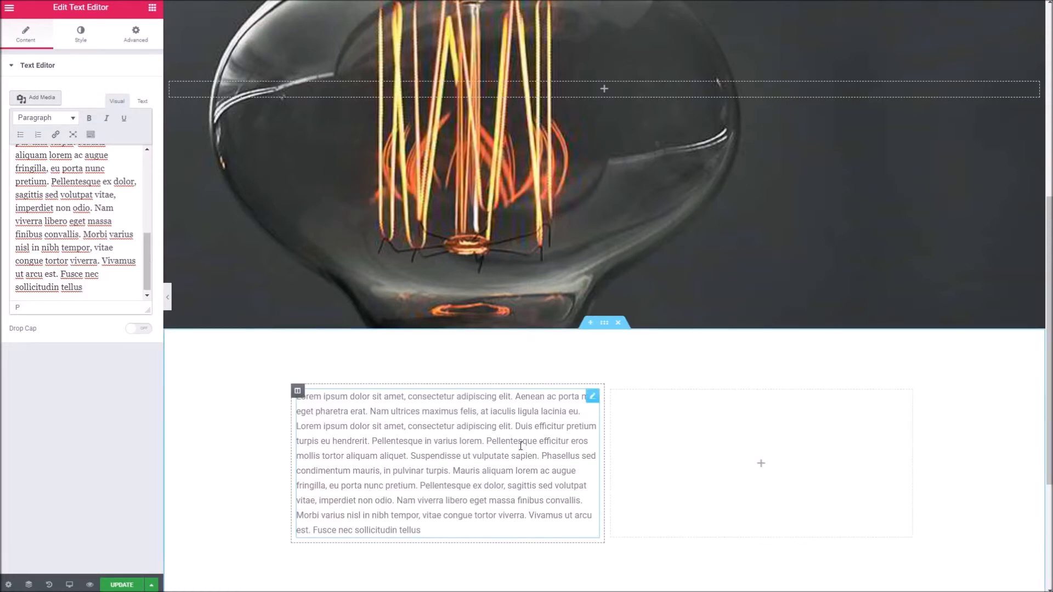
pyautogui.click(698, 451)
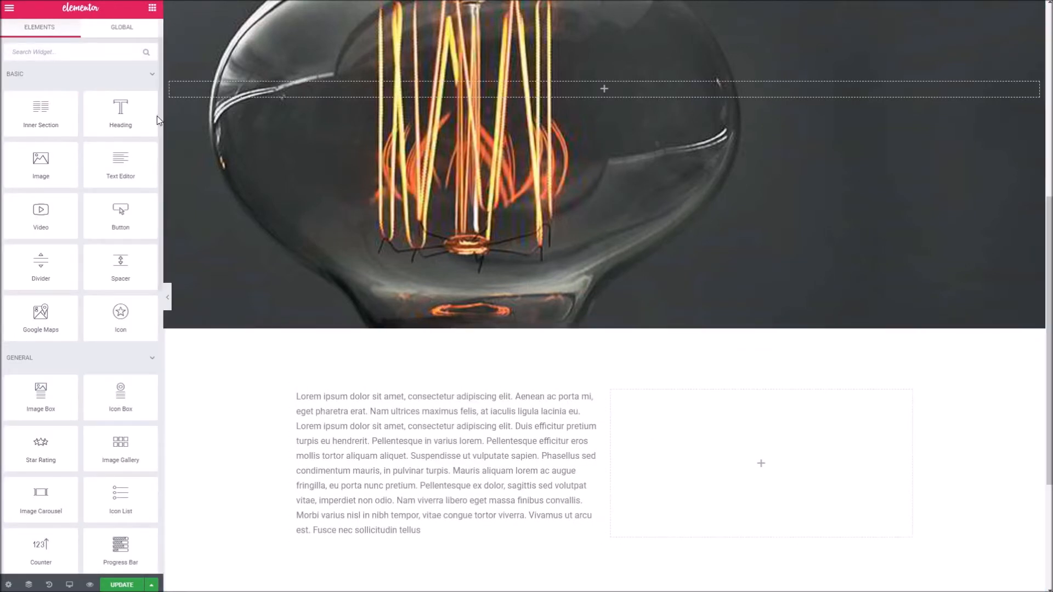
pyautogui.click(125, 55)
pyautogui.write('pro')
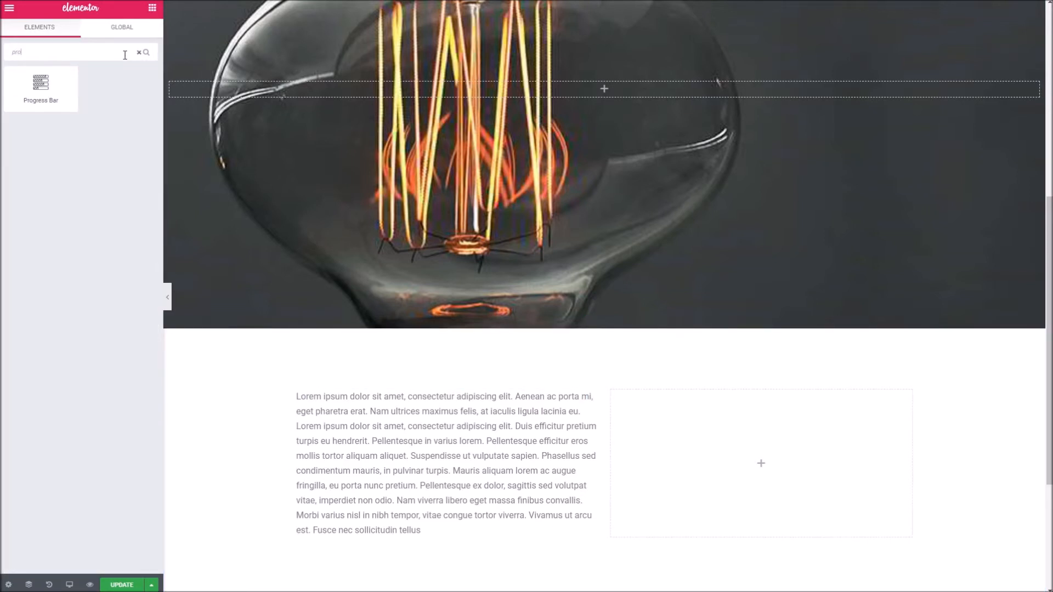
pyautogui.moveTo(67, 102); pyautogui.dragTo(686, 414)
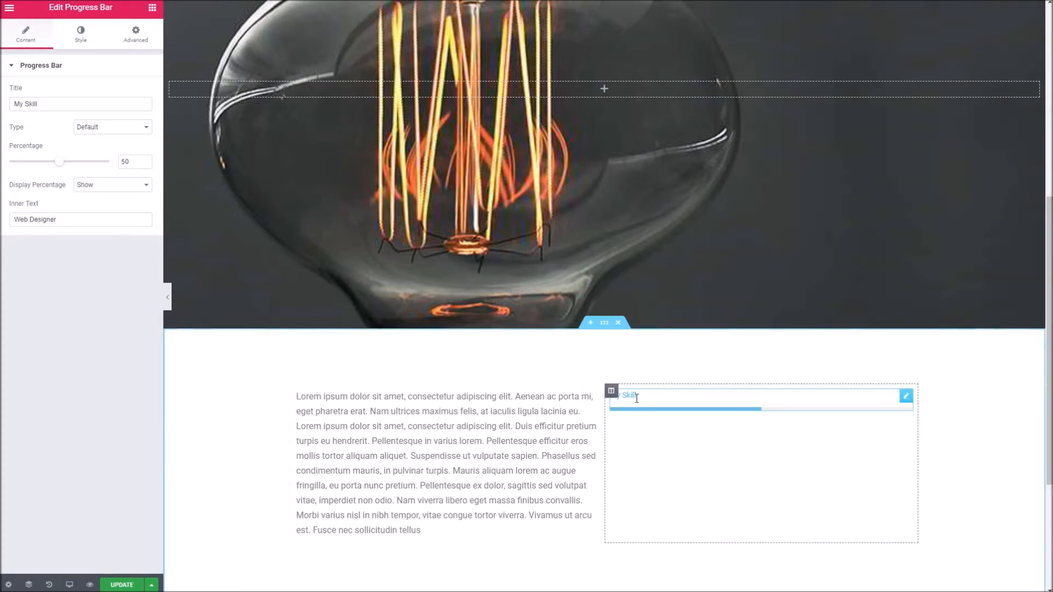
# Title the progress bar "HTML Skill" and set its percentage to 84
pyautogui.moveTo(56, 101); pyautogui.dragTo(13, 104)
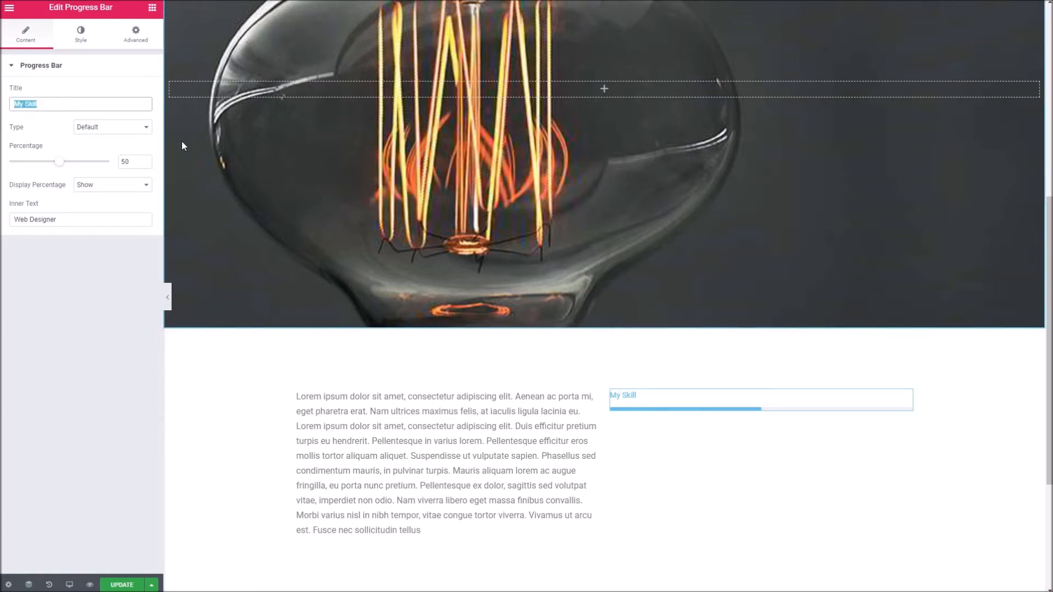
pyautogui.write('HTML Skil')
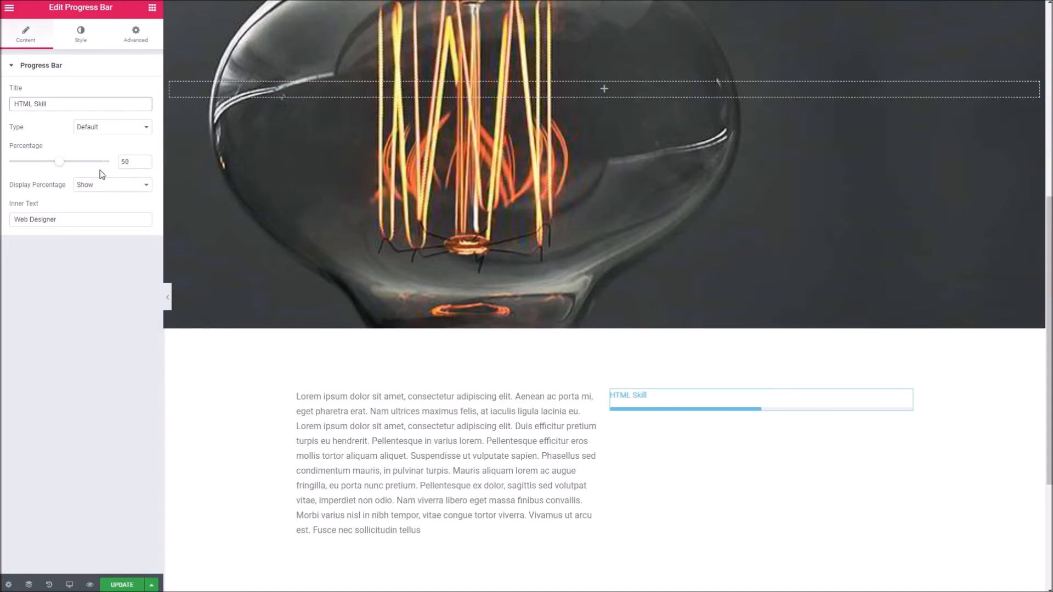
pyautogui.moveTo(65, 168); pyautogui.dragTo(97, 168)
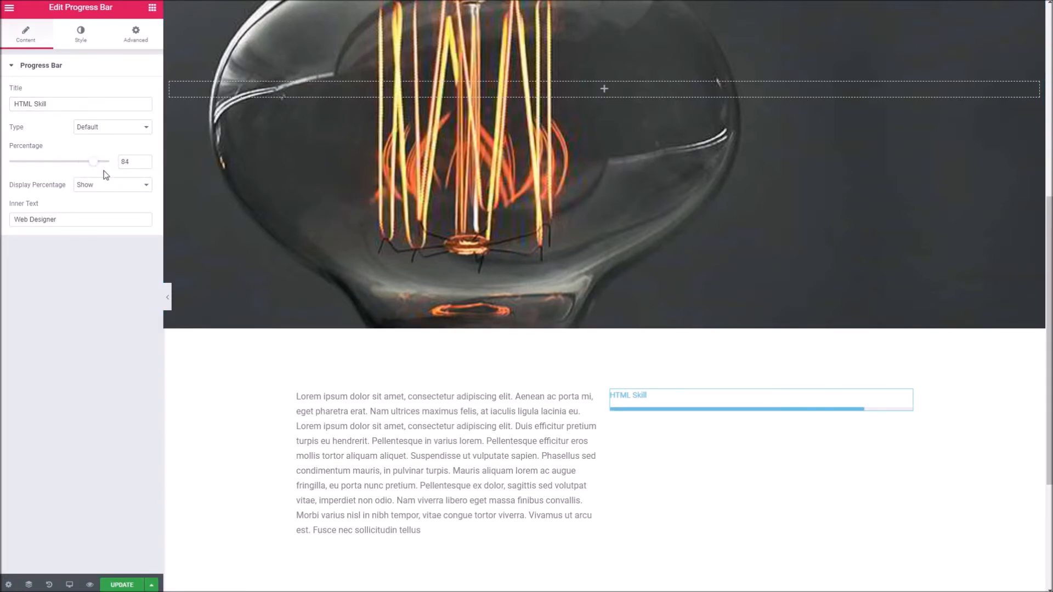
# Set the progress bar's fill color to the dark green preset #23a455
pyautogui.click(88, 41)
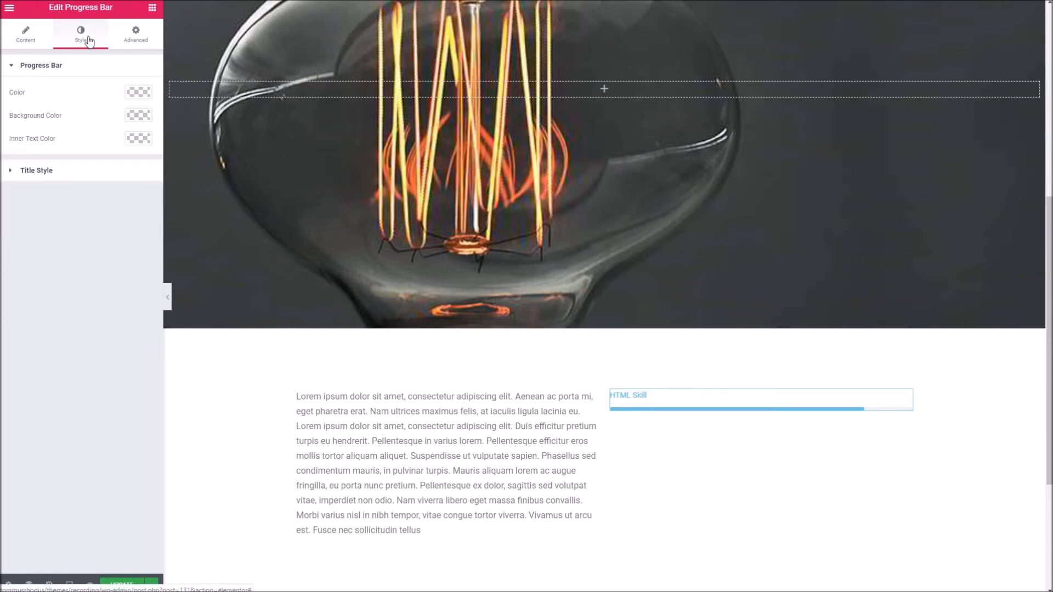
pyautogui.click(143, 93)
pyautogui.moveTo(128, 133); pyautogui.dragTo(127, 189)
pyautogui.moveTo(64, 170); pyautogui.dragTo(108, 145)
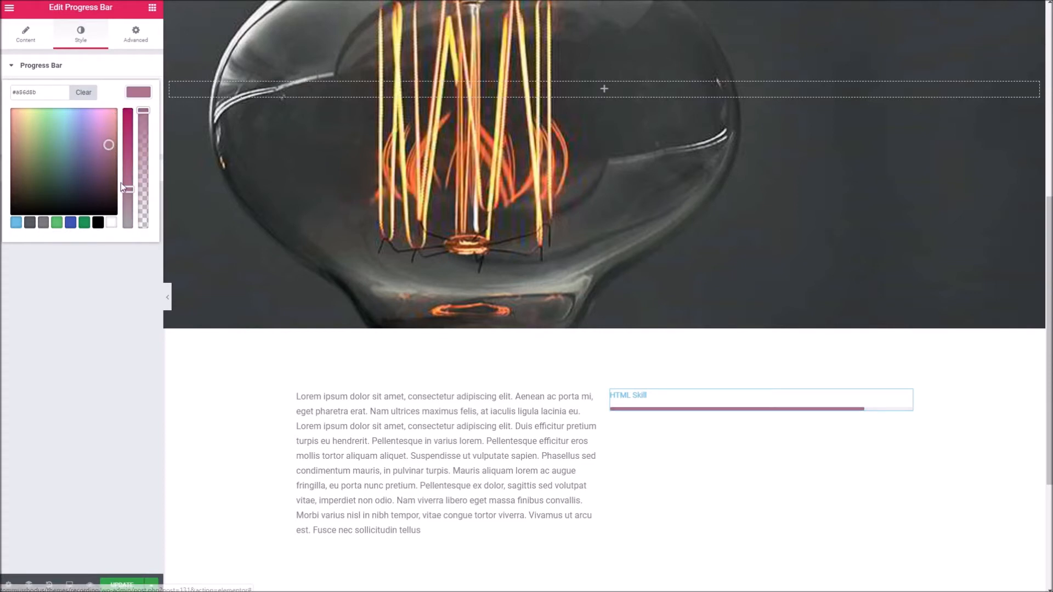
pyautogui.click(84, 222)
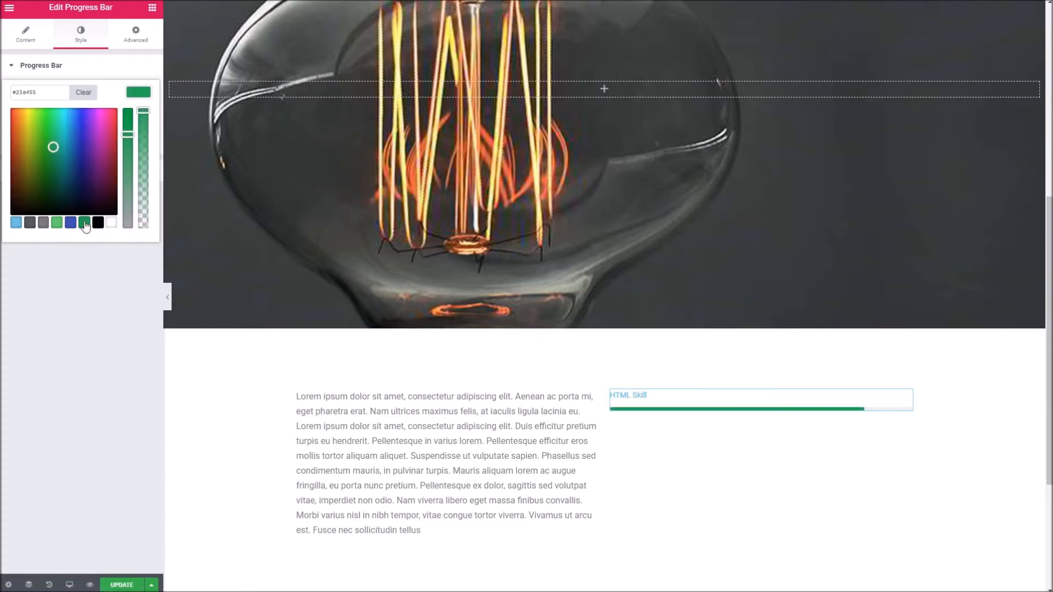
pyautogui.click(85, 71)
pyautogui.click(87, 71)
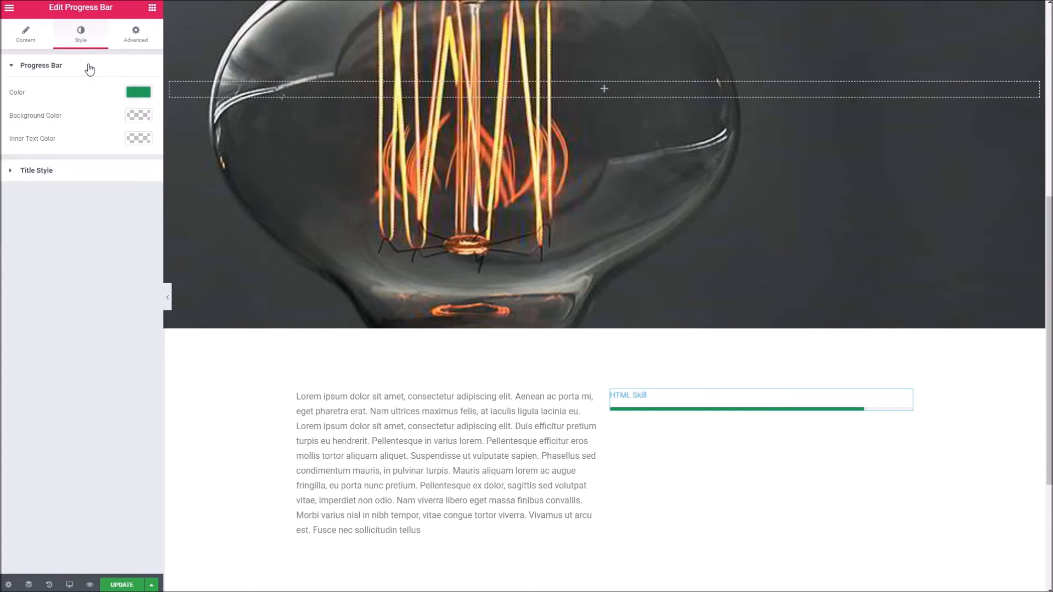
# Set the progress bar's background color to the white preset
pyautogui.click(141, 119)
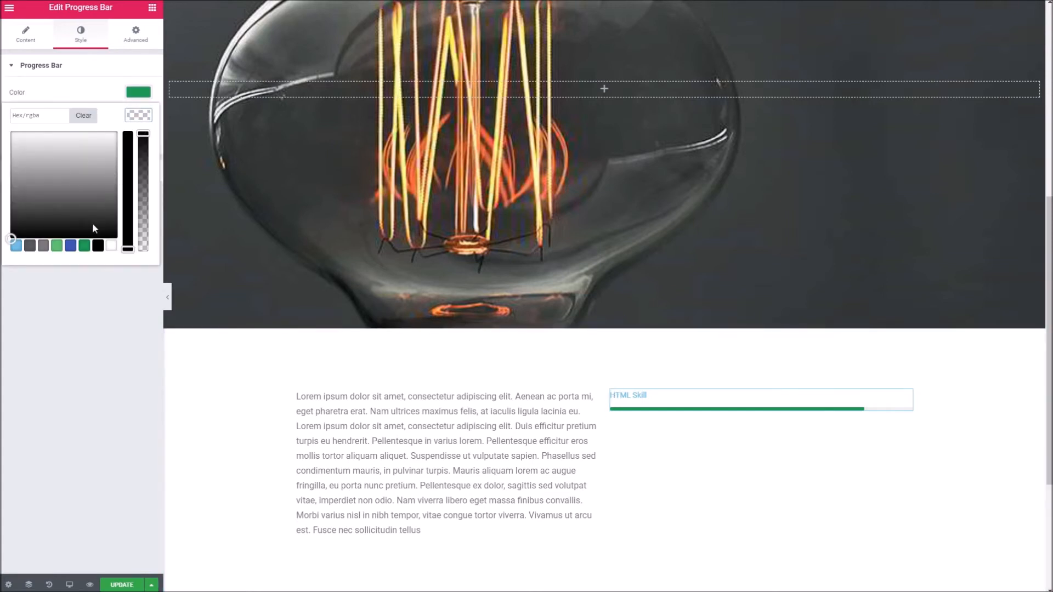
pyautogui.click(87, 248)
pyautogui.moveTo(55, 170); pyautogui.dragTo(101, 194)
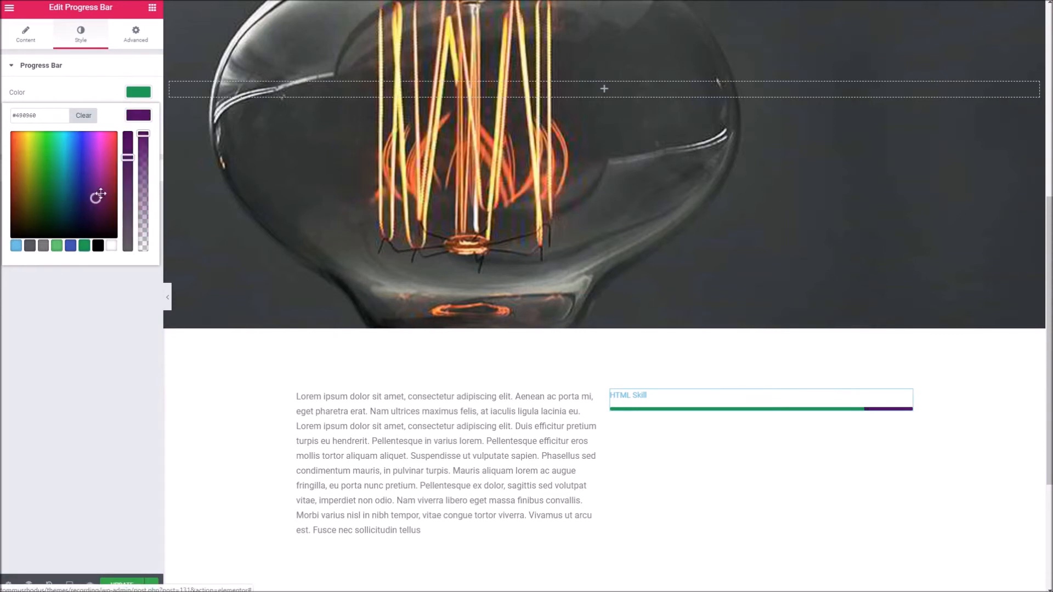
pyautogui.click(111, 246)
pyautogui.click(99, 73)
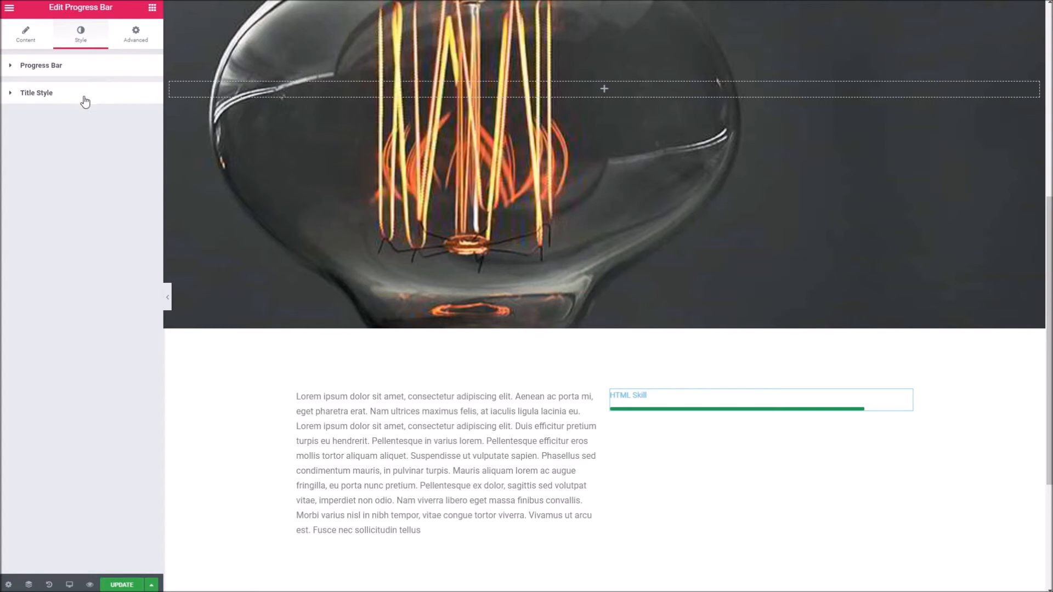
pyautogui.click(59, 70)
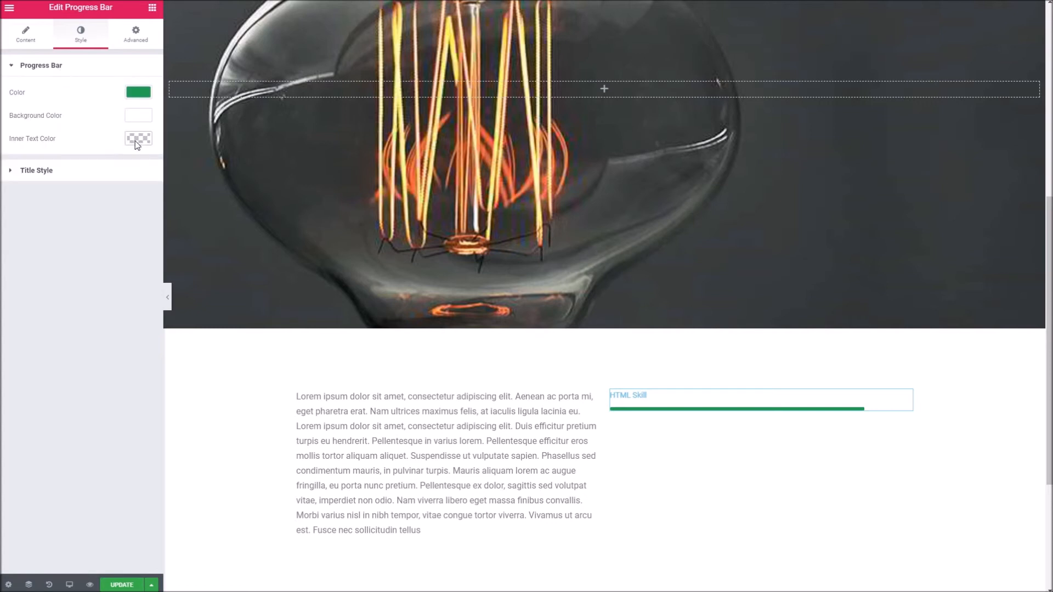
# Set the progress bar's title text color to black (#000000)
pyautogui.click(50, 173)
pyautogui.click(133, 122)
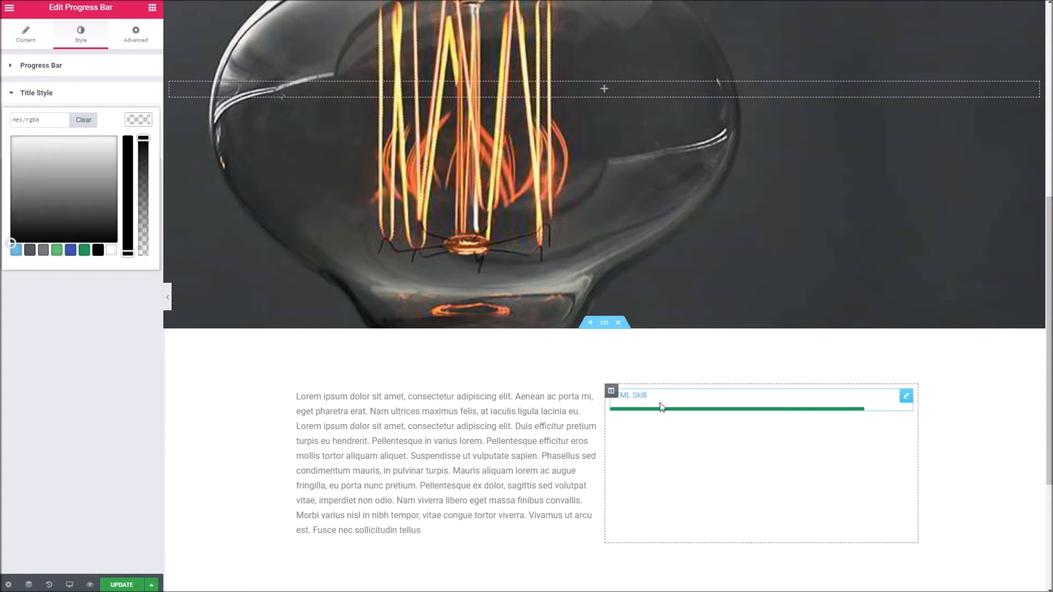
pyautogui.click(98, 197)
pyautogui.click(108, 219)
pyautogui.moveTo(108, 218)
pyautogui.mouseDown()
pyautogui.moveTo(94, 235)
pyautogui.moveTo(98, 258)
pyautogui.mouseUp()
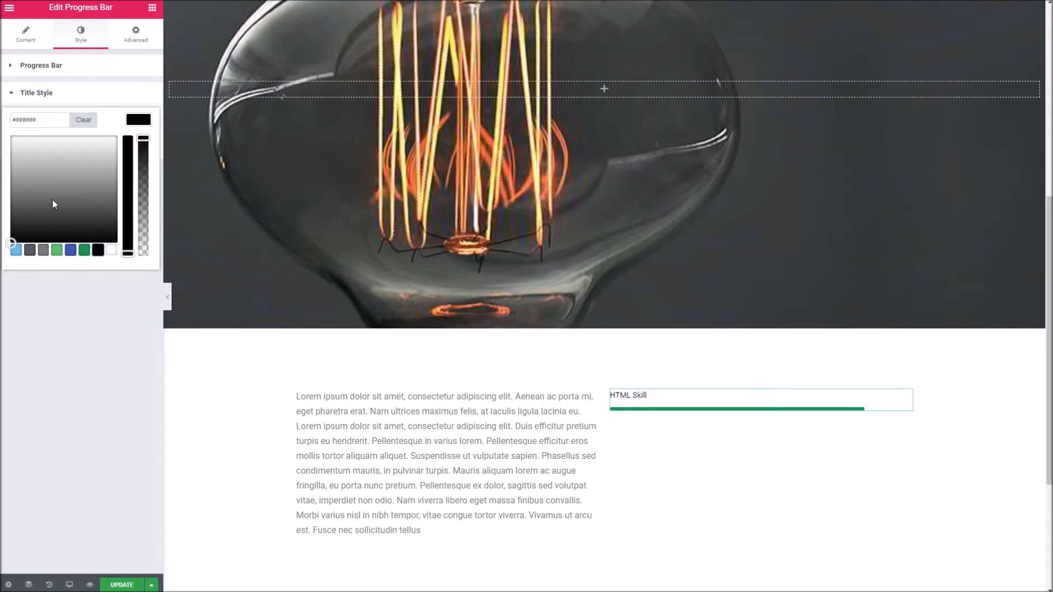
# Duplicate the HTML Skill progress bar twice in the right column
pyautogui.rightClick(740, 402)
pyautogui.click(772, 424)
pyautogui.rightClick(747, 433)
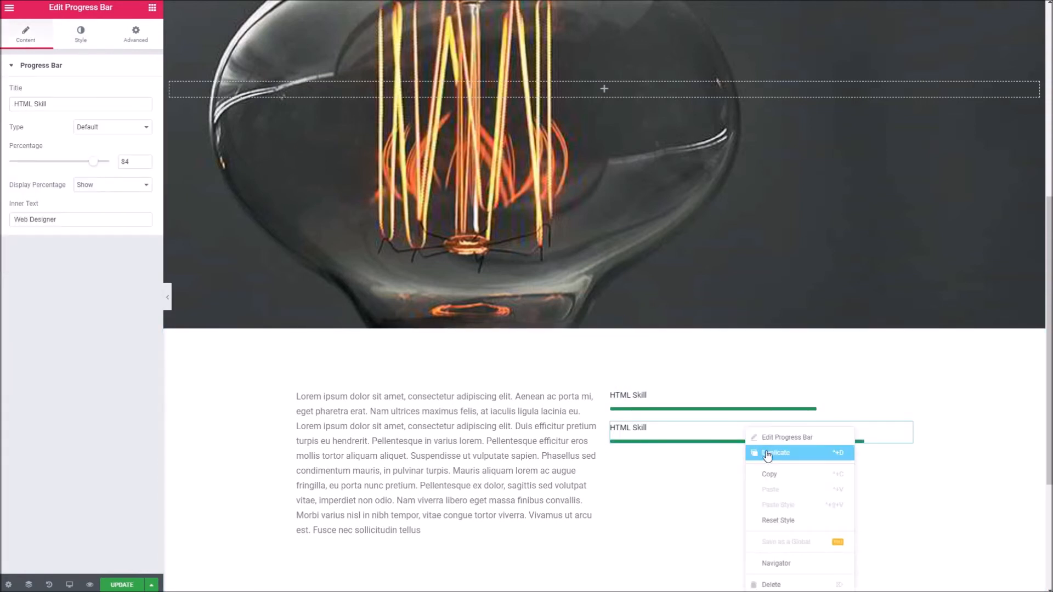
pyautogui.click(768, 457)
pyautogui.scroll(-3, 731, 445)
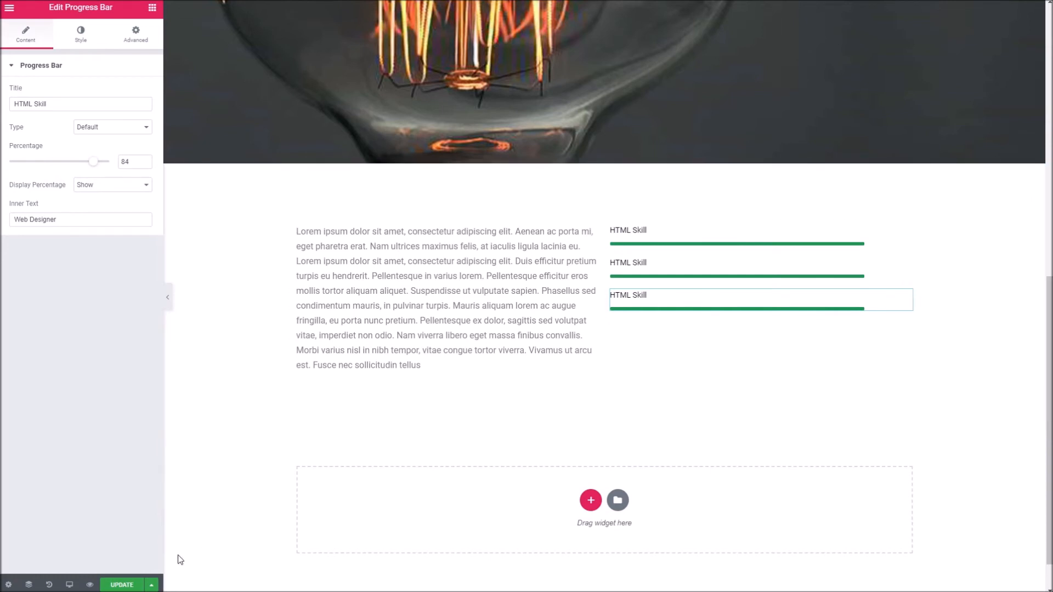
# Place a Portfolio Posts widget in a new section below the two columns, using Portfolio Layout Berlin
pyautogui.scroll(2, 650, 364)
pyautogui.scroll(-3, 651, 364)
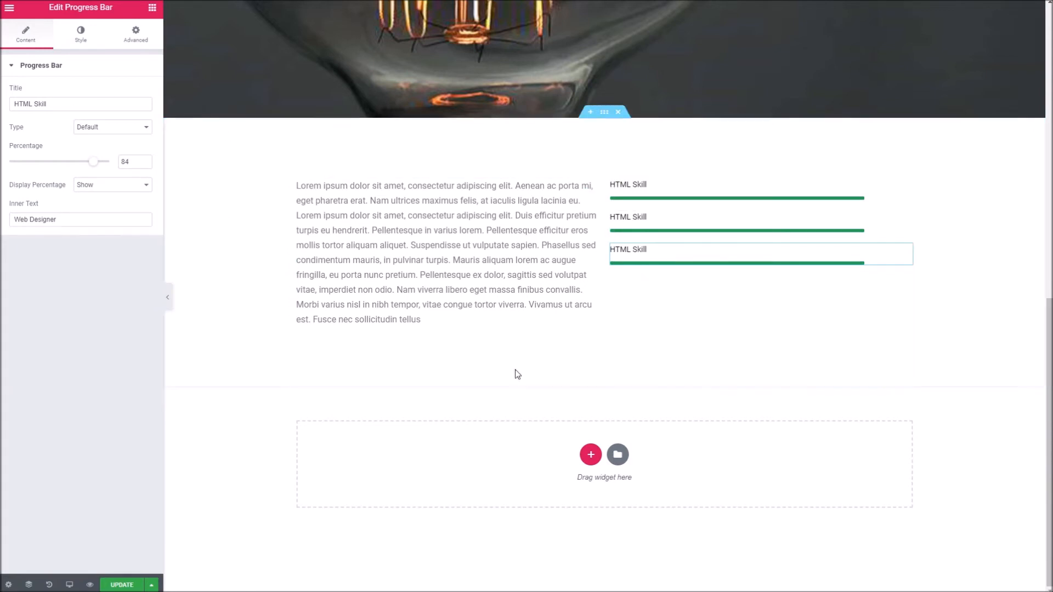
pyautogui.click(151, 9)
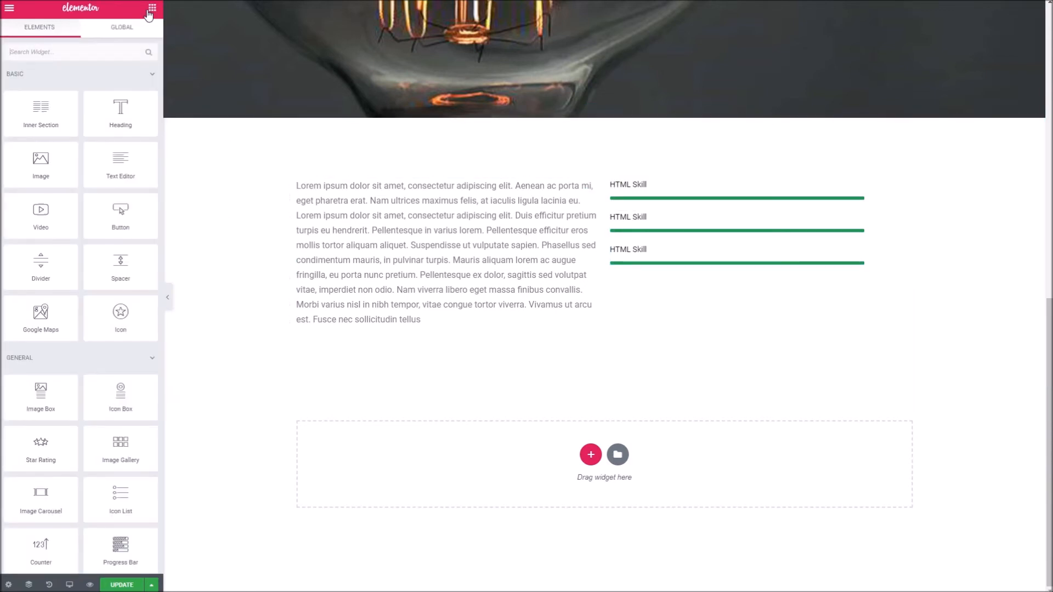
pyautogui.scroll(-10, 156, 351)
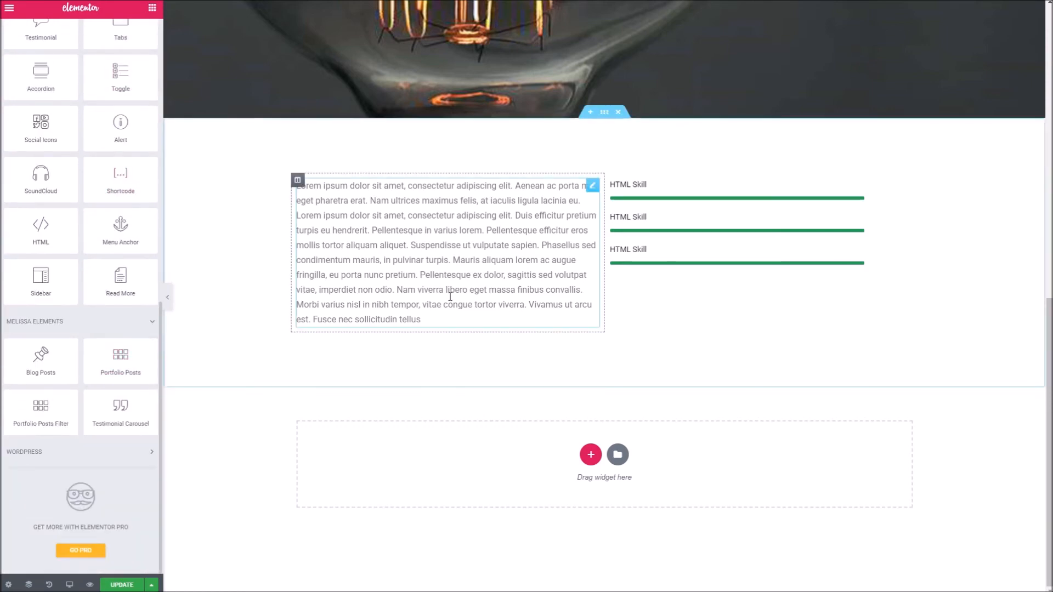
pyautogui.scroll(10, 448, 296)
pyautogui.scroll(-10, 449, 311)
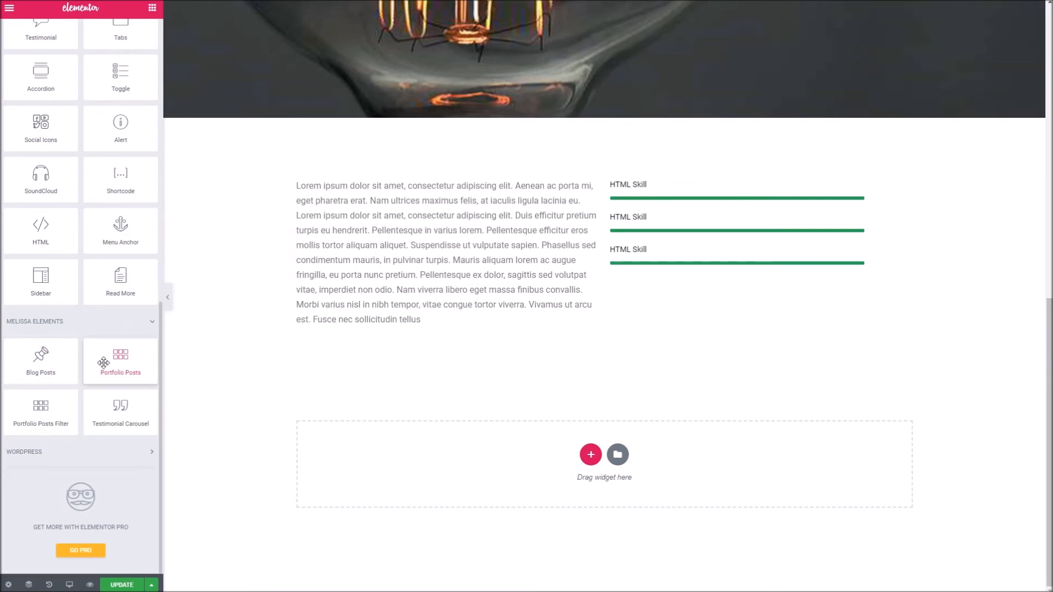
pyautogui.moveTo(106, 360); pyautogui.dragTo(369, 426)
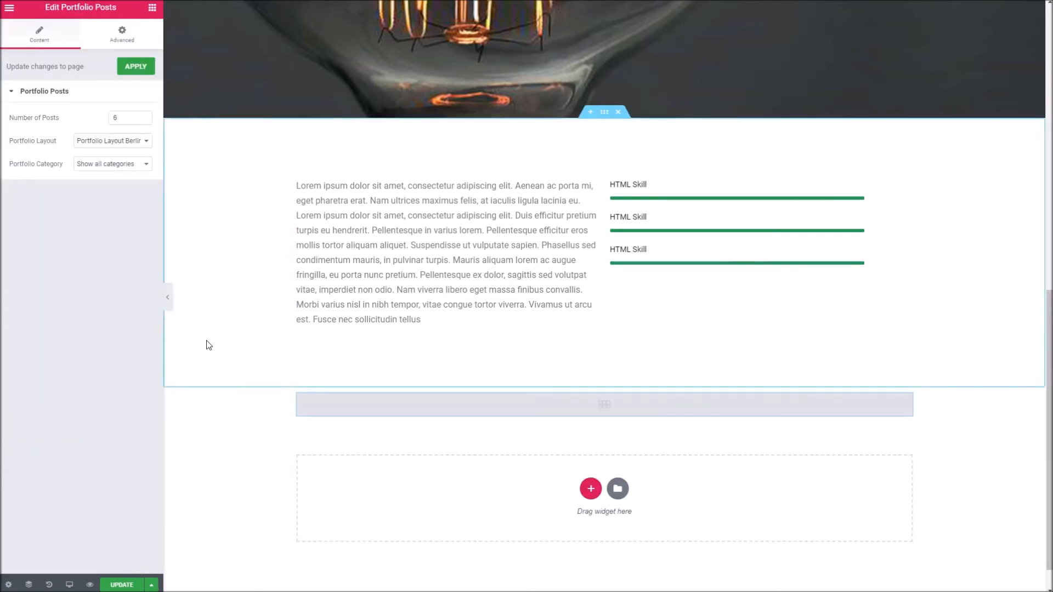
pyautogui.click(119, 143)
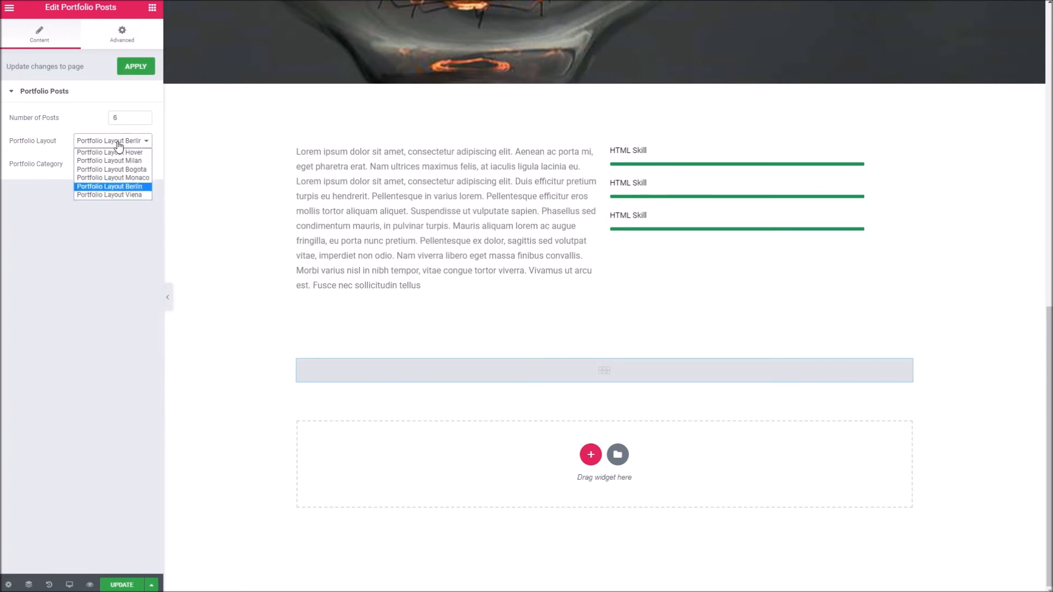
pyautogui.click(116, 188)
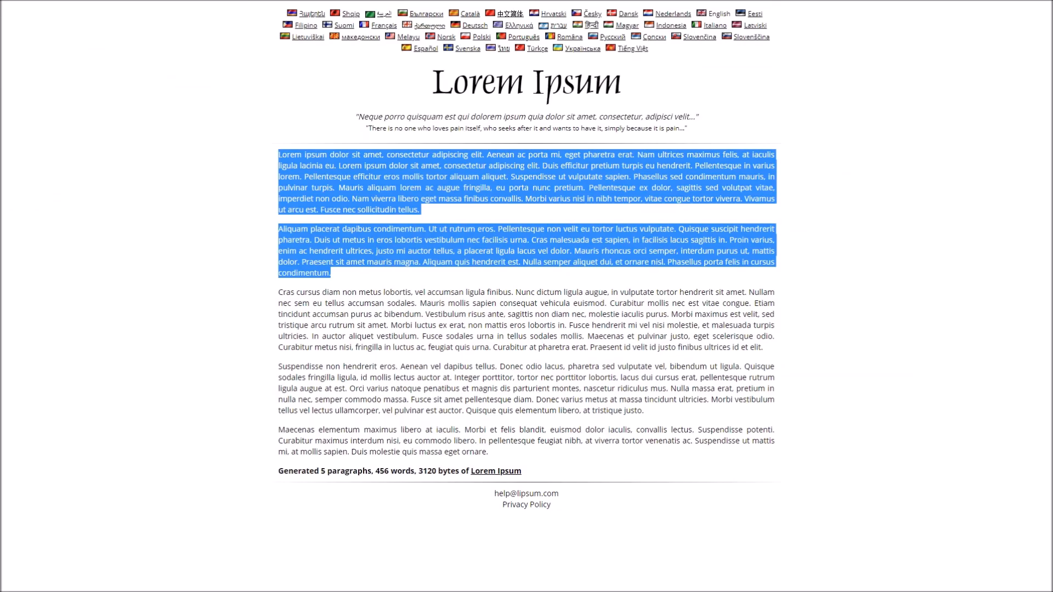
# Open the page preview and examine the welcome section, light bulb image, text with skill bars and portfolio grid
pyautogui.rightClick(534, 6)
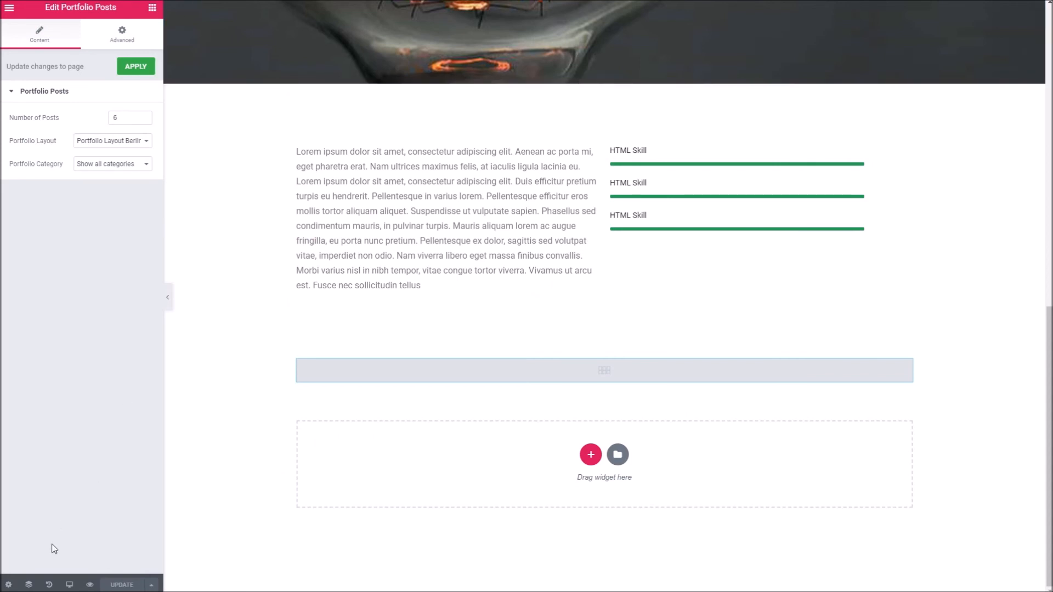
pyautogui.click(90, 584)
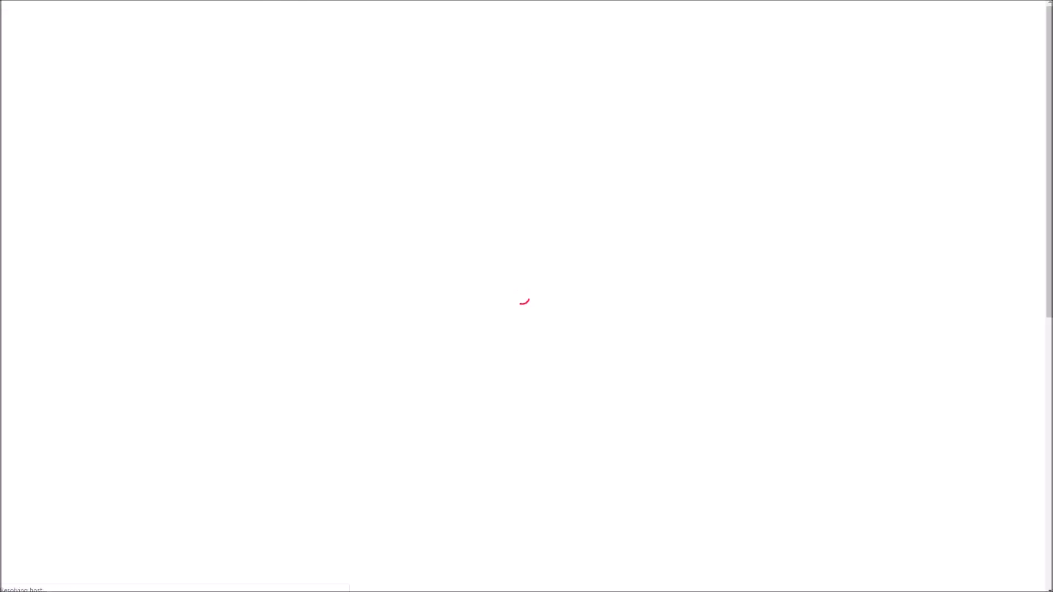
pyautogui.scroll(-12, 175, 383)
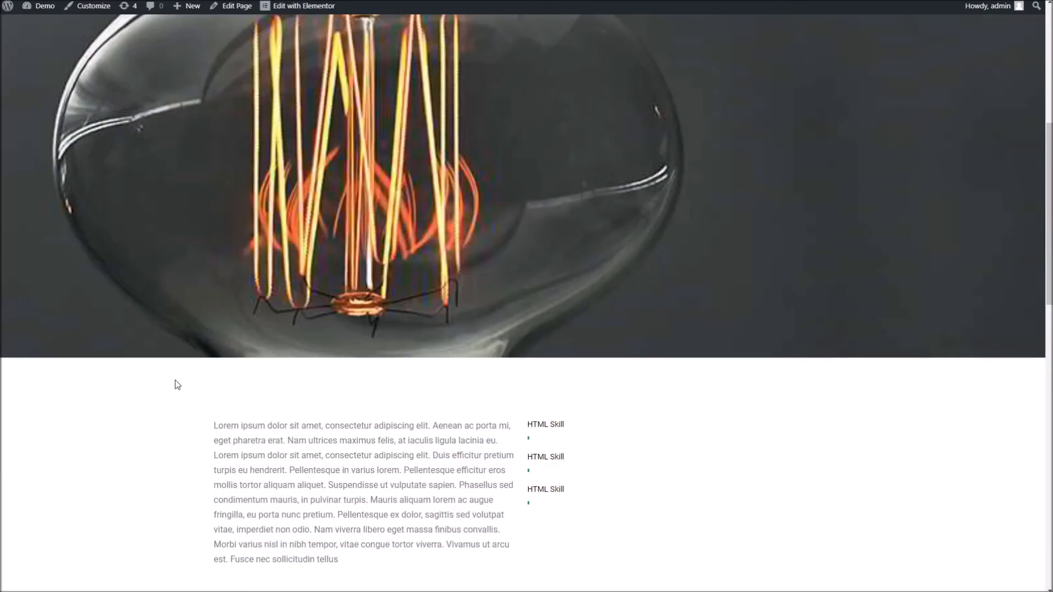
pyautogui.scroll(-9, 176, 383)
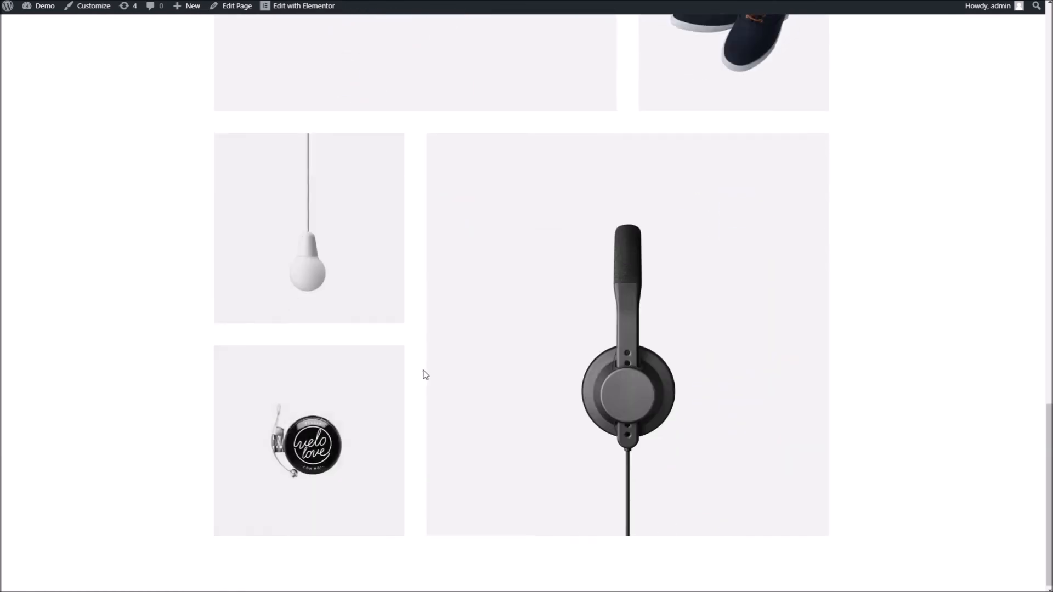
pyautogui.scroll(6, 423, 371)
pyautogui.scroll(3, 426, 375)
pyautogui.scroll(10, 670, 329)
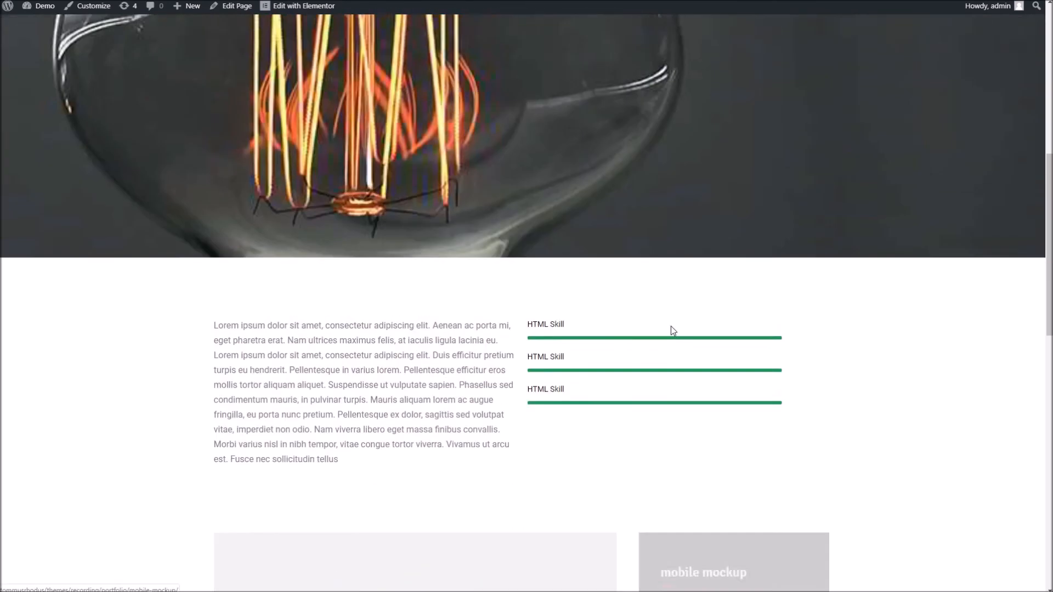
pyautogui.scroll(3, 670, 329)
pyautogui.scroll(-10, 373, 269)
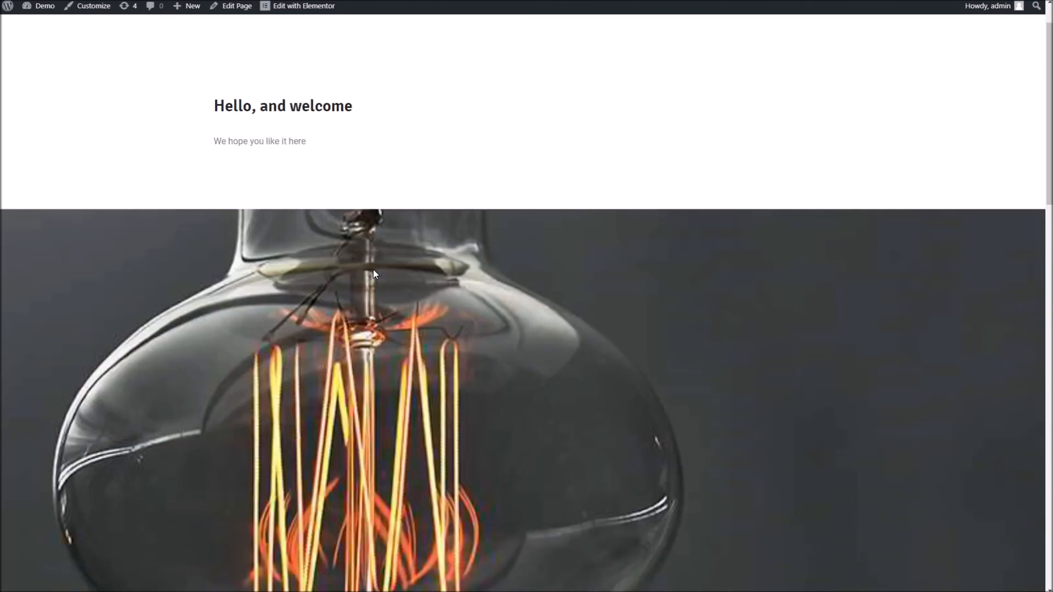
pyautogui.scroll(10, 373, 269)
pyautogui.scroll(-15, 372, 269)
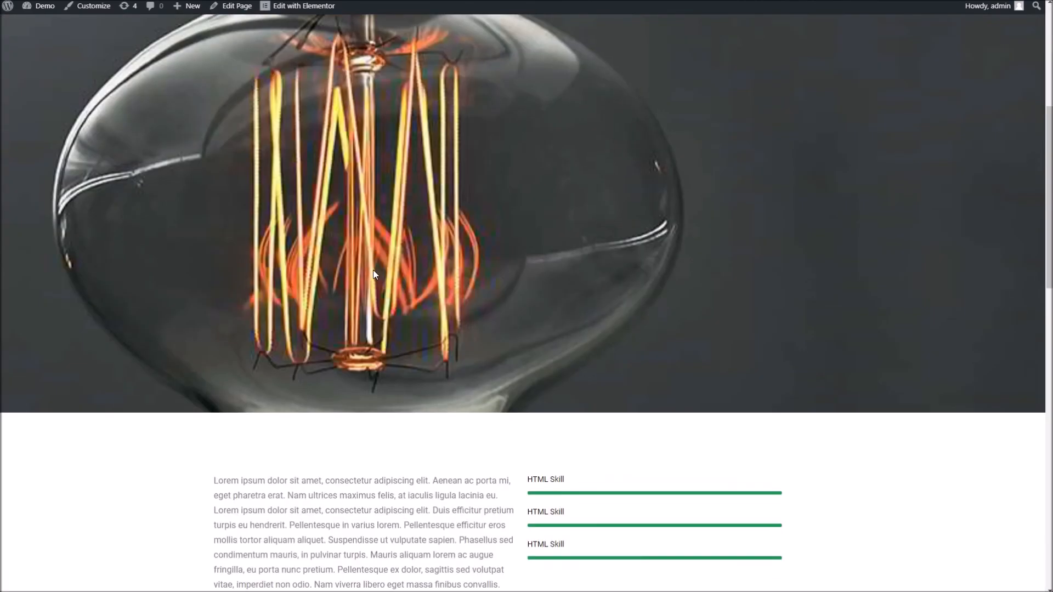
pyautogui.scroll(-3, 435, 470)
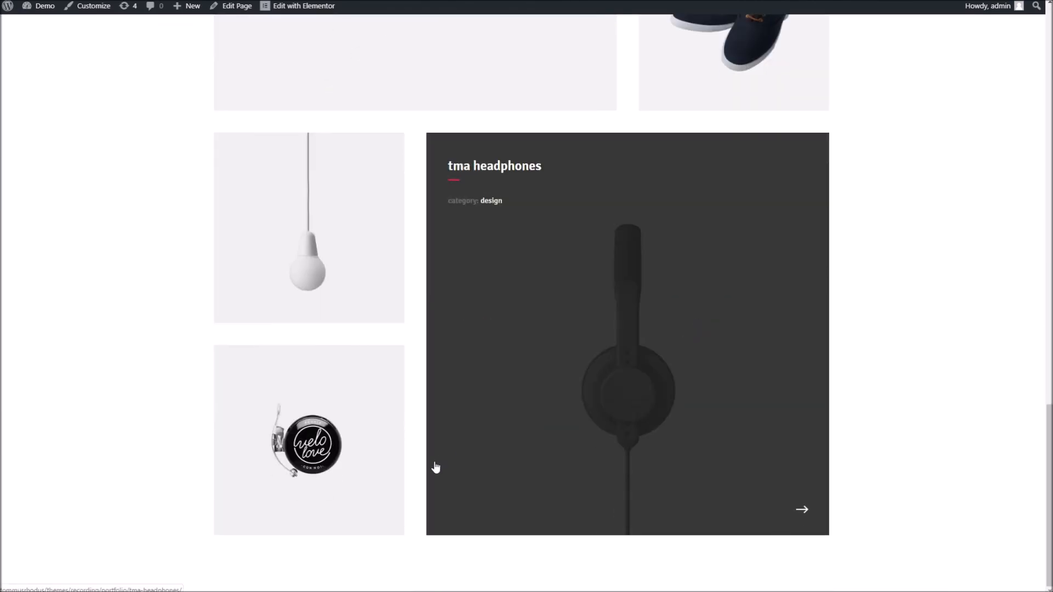
pyautogui.scroll(12, 526, 477)
pyautogui.scroll(-4, 525, 475)
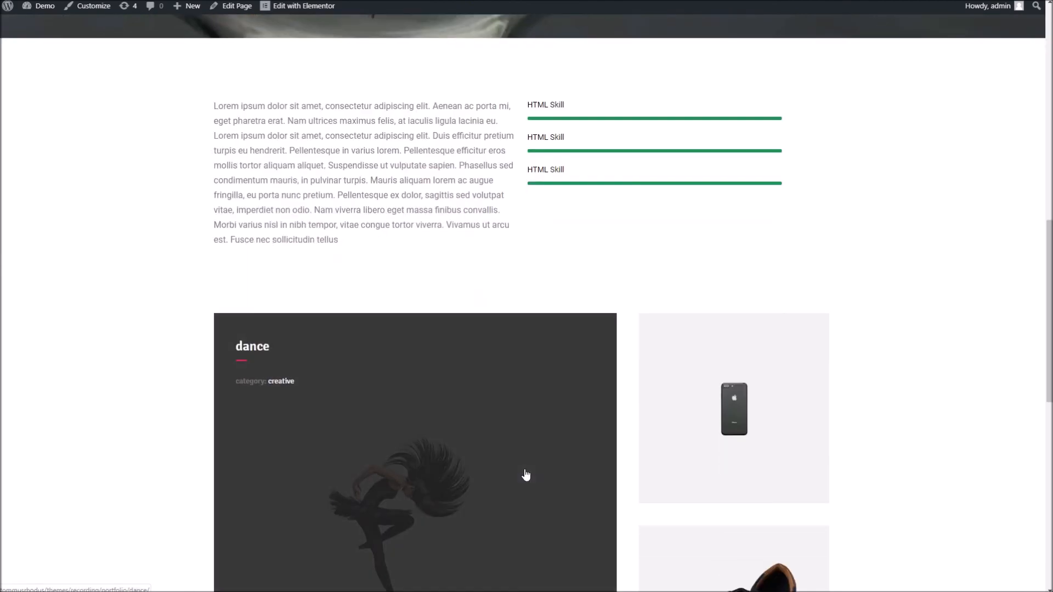
pyautogui.scroll(9, 632, 244)
pyautogui.scroll(3, 632, 253)
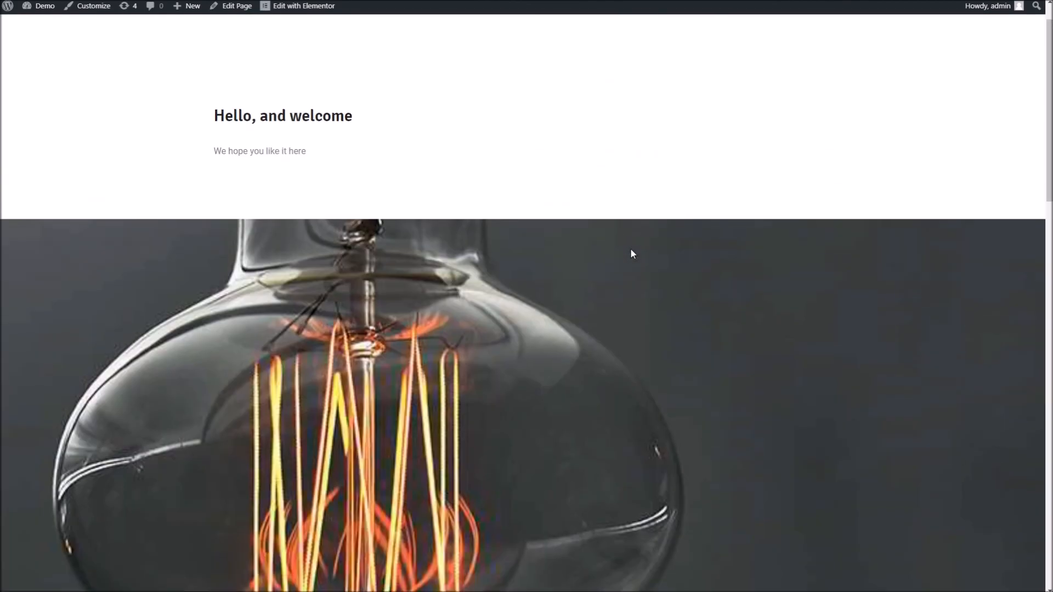